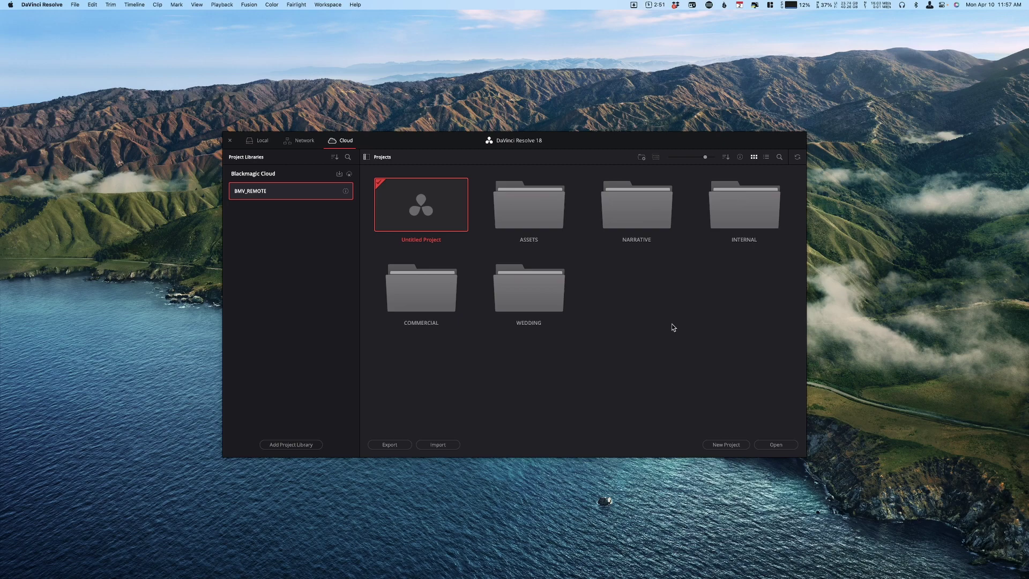
# Create a new project named DAILIES 4 in the BMV_REMOTE cloud library.
pyautogui.click(726, 444)
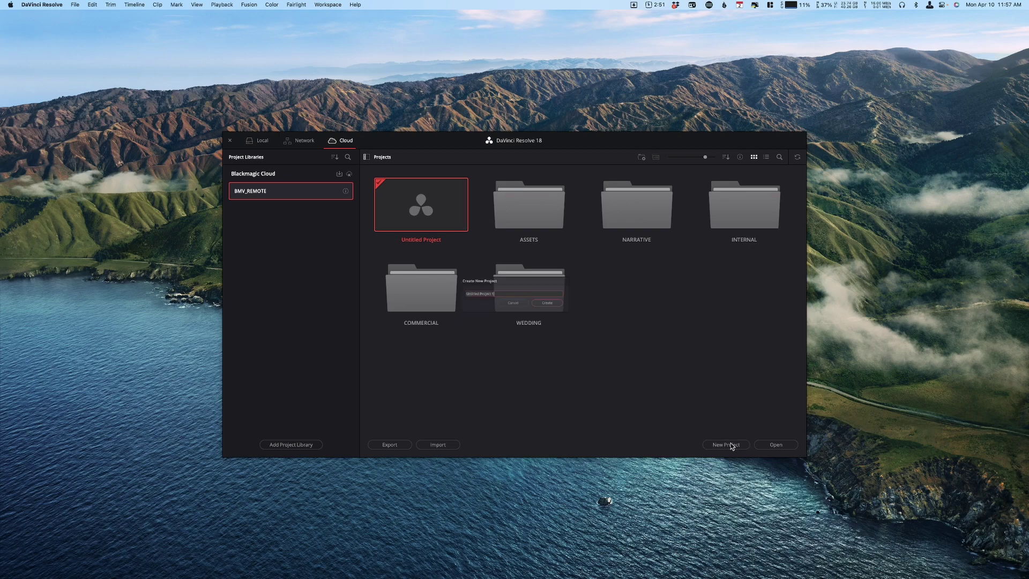
pyautogui.write('D')
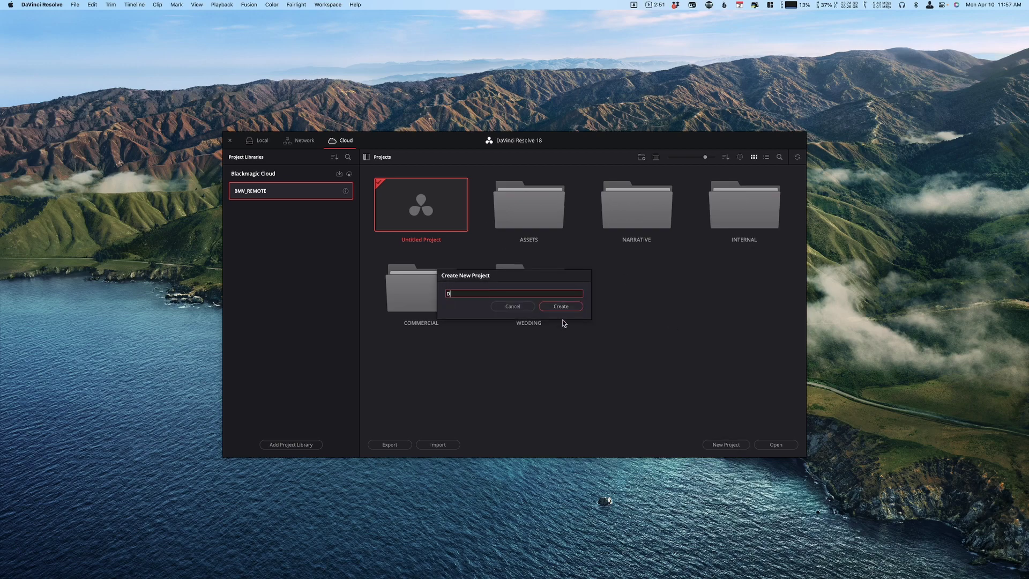
pyautogui.write('AILIES 4')
pyautogui.click(554, 311)
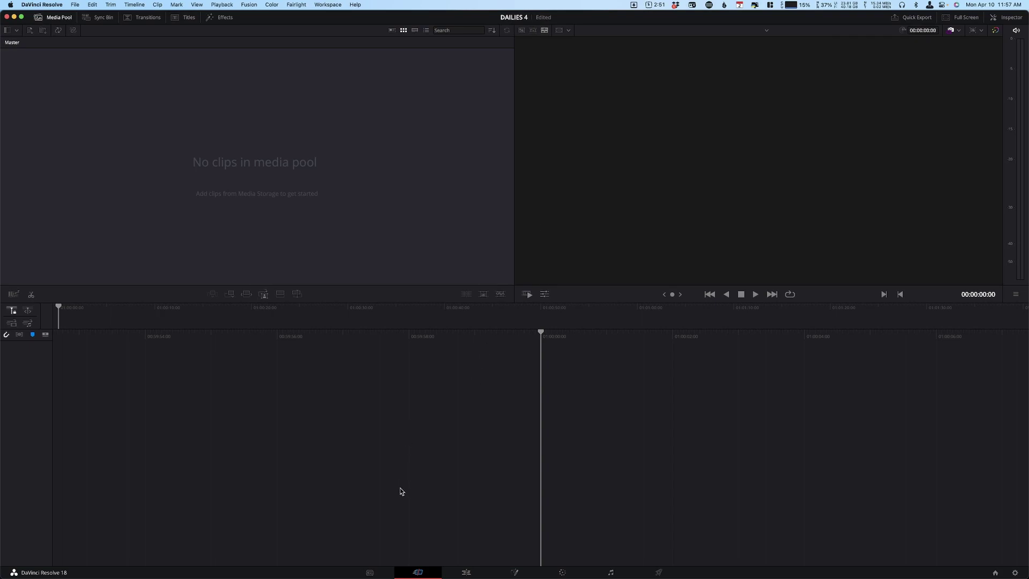
# On the Media page, browse the Public volume to NARRATIVE, 2022_11_21_CATCH, 03_MEDIA, 01_FOOTAGE and open the DAY01 (12_18) folder.
pyautogui.click(373, 572)
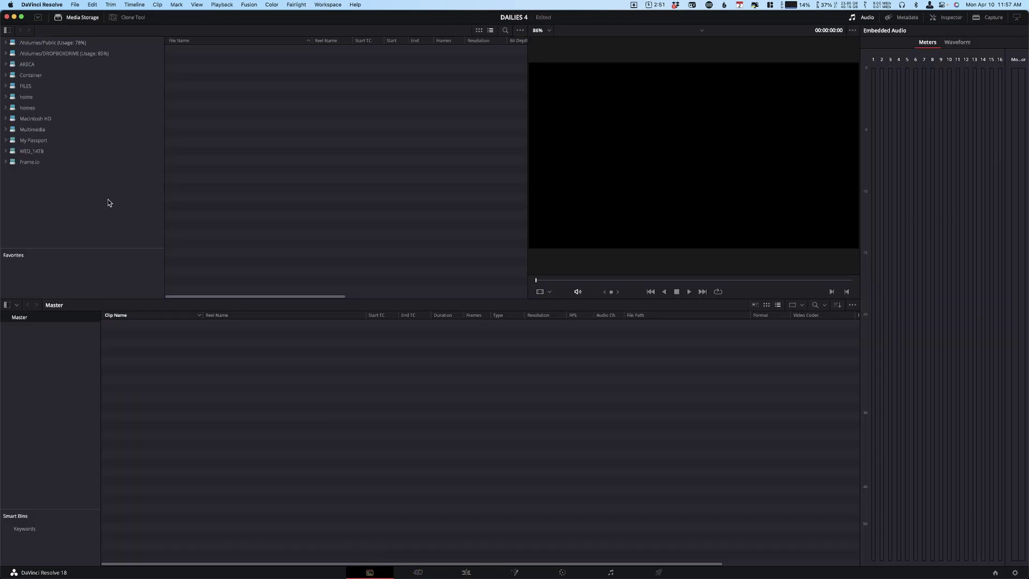
pyautogui.click(83, 43)
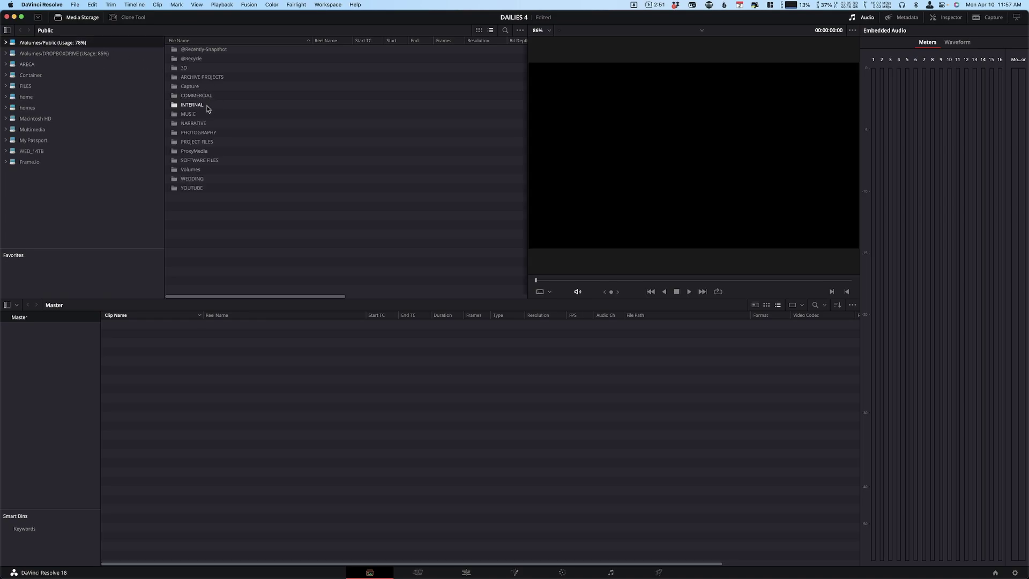
pyautogui.click(204, 124)
pyautogui.doubleClick(204, 125)
pyautogui.doubleClick(230, 78)
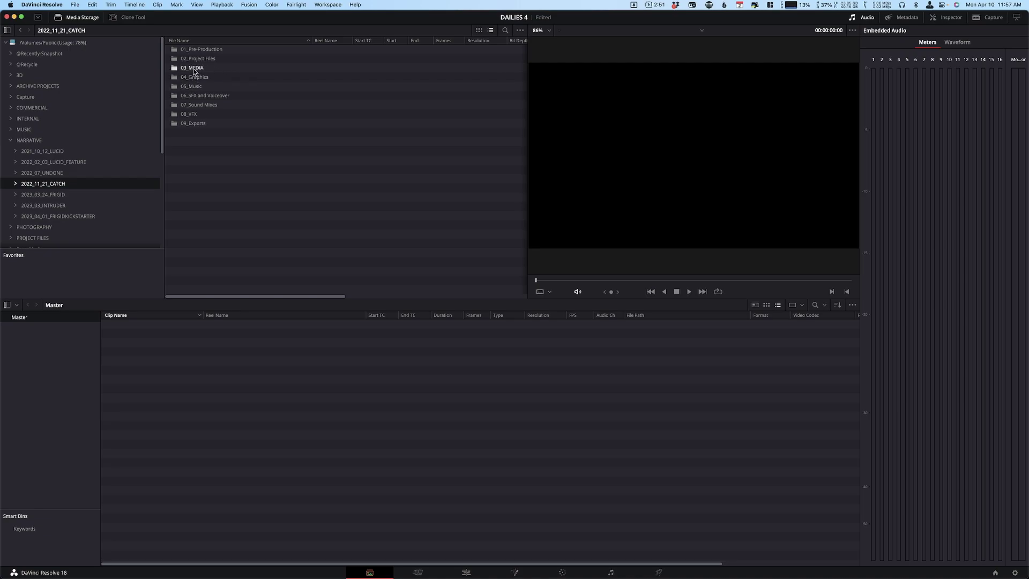
pyautogui.click(194, 71)
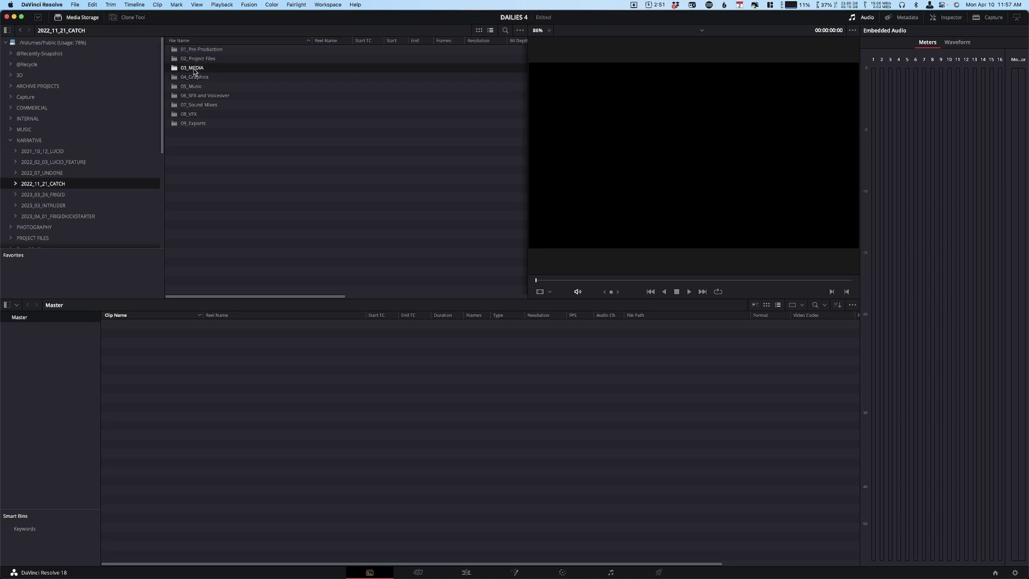
pyautogui.doubleClick(193, 70)
pyautogui.doubleClick(206, 49)
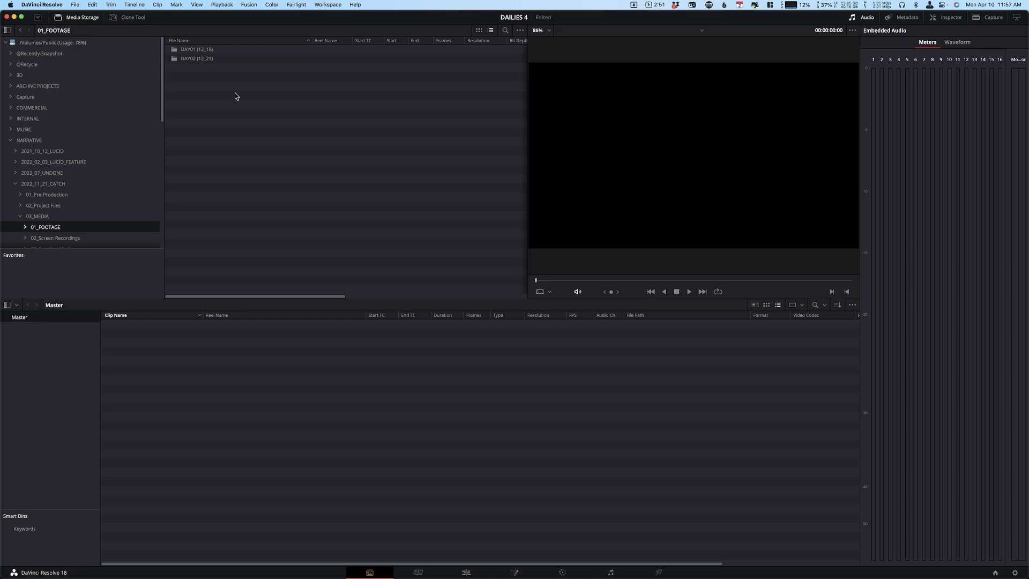
pyautogui.doubleClick(204, 52)
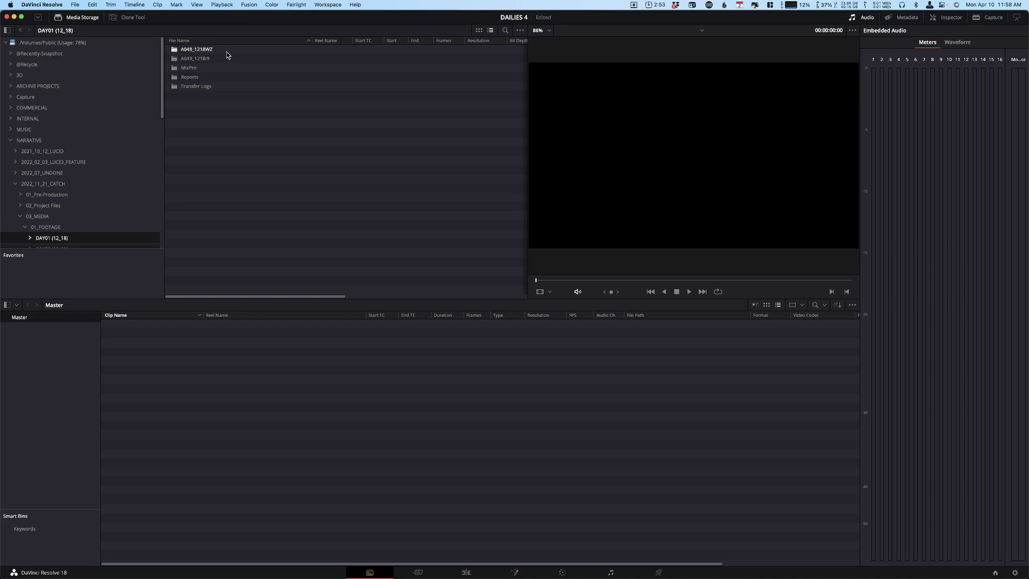
# Go back up to the 01_FOOTAGE folder in media storage and look at its import options without applying one.
pyautogui.scroll(-2, 67, 232)
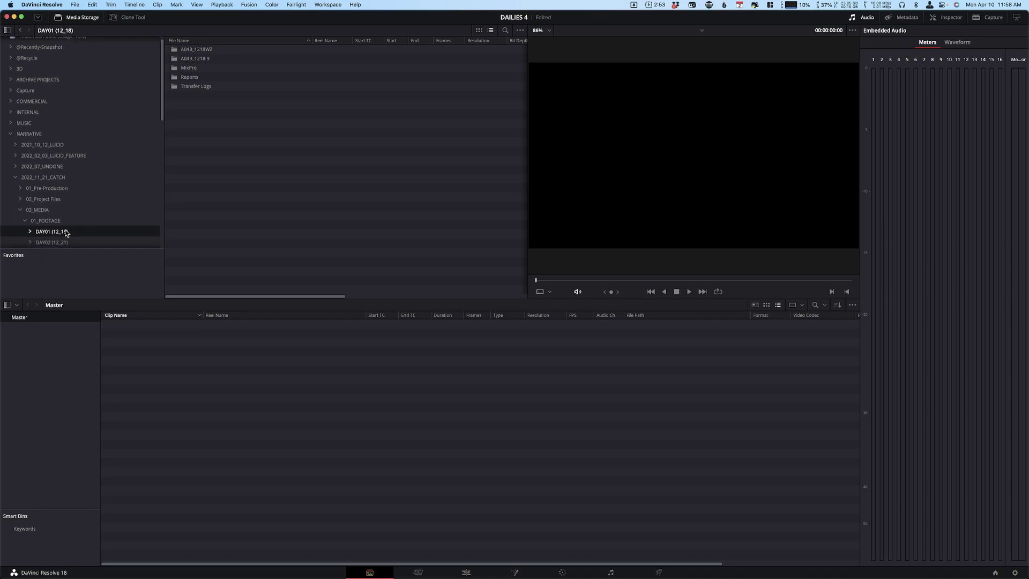
pyautogui.click(54, 219)
pyautogui.click(53, 230)
pyautogui.scroll(-5, 55, 230)
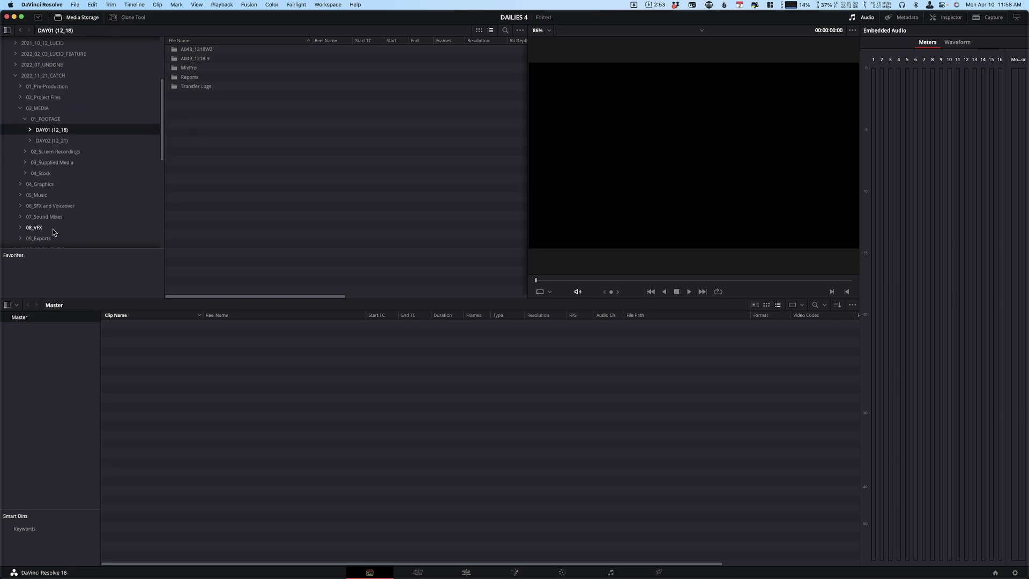
pyautogui.click(53, 119)
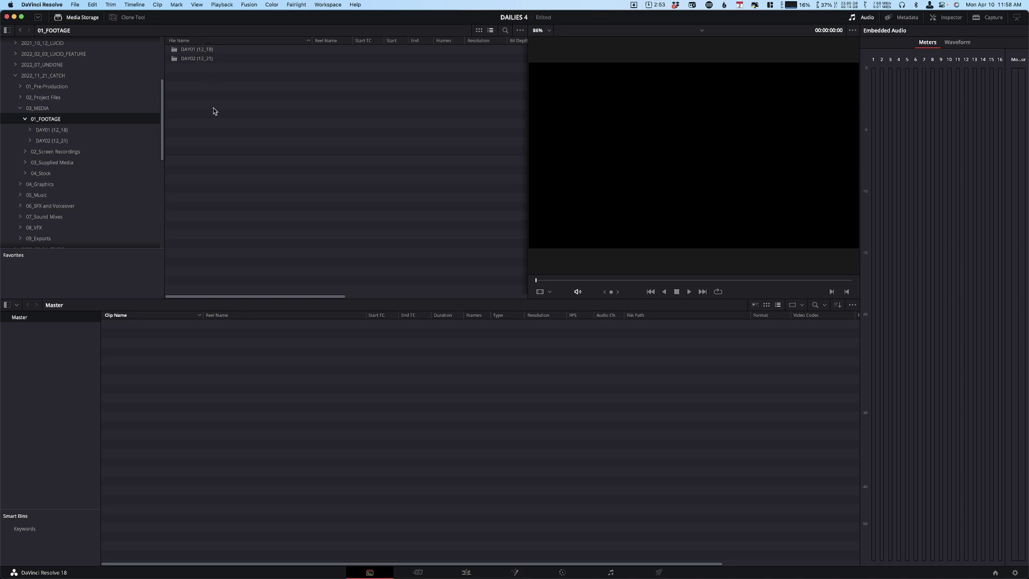
pyautogui.rightClick(61, 120)
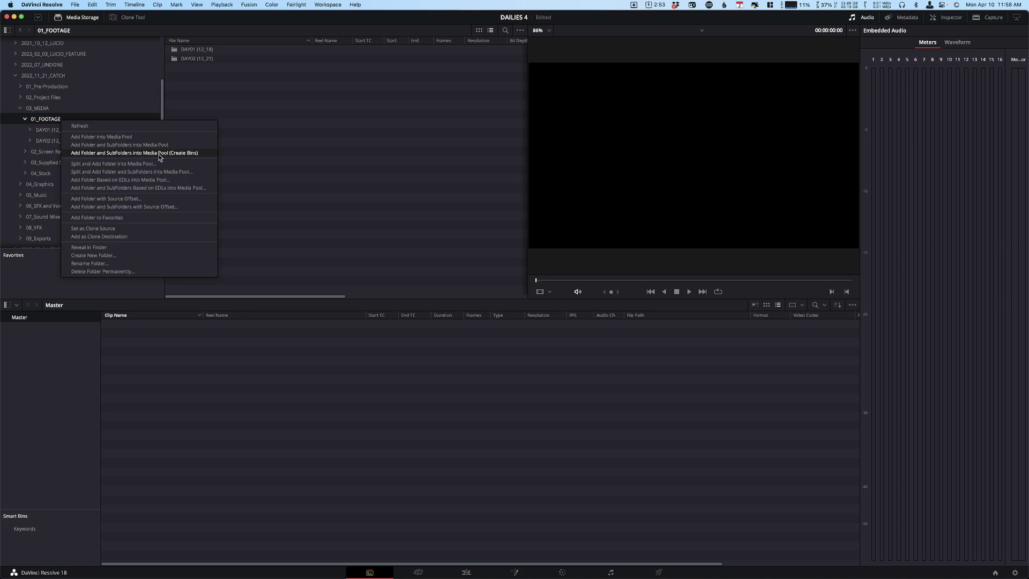
pyautogui.click(294, 131)
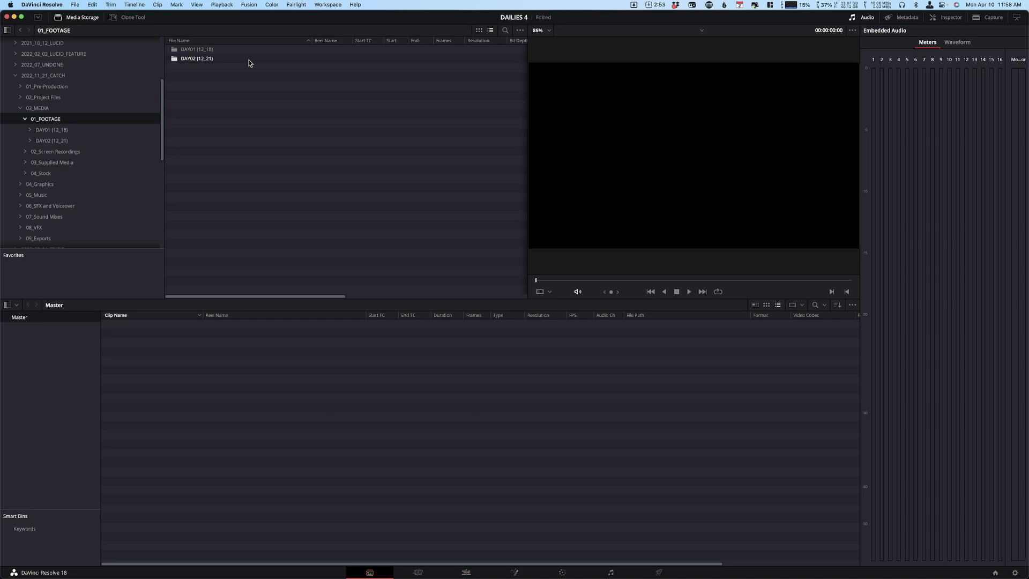
# Add the DAY01 (12_18) folder and its subfolders to the media pool as bins, changing the project frame rate to match.
pyautogui.click(206, 52)
pyautogui.rightClick(205, 52)
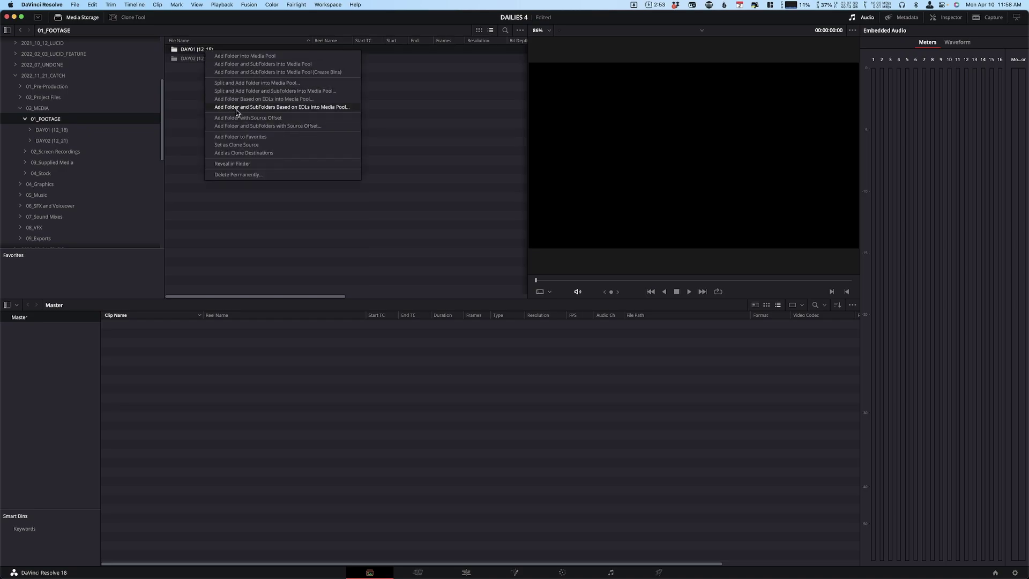
pyautogui.click(325, 75)
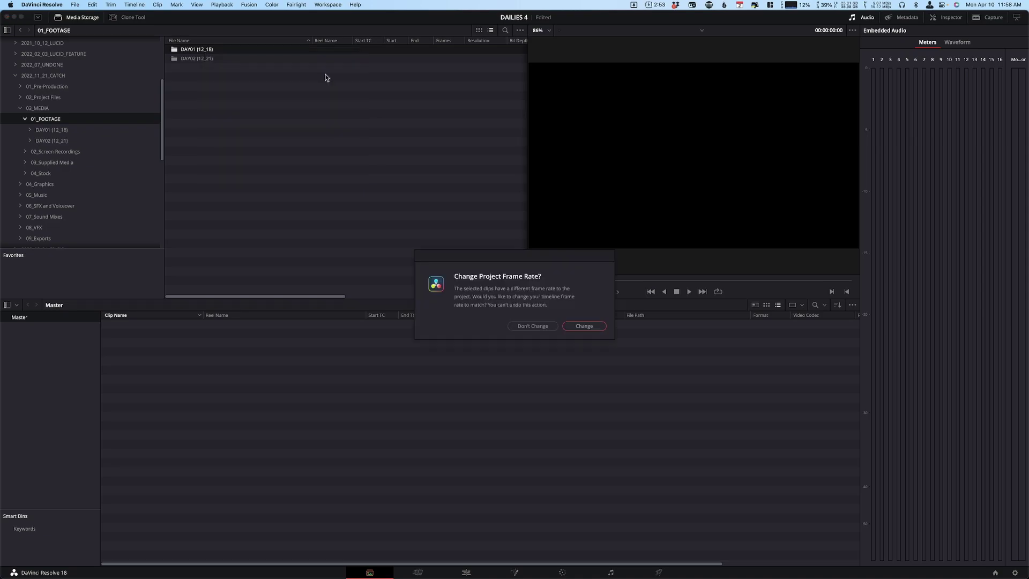
pyautogui.click(594, 326)
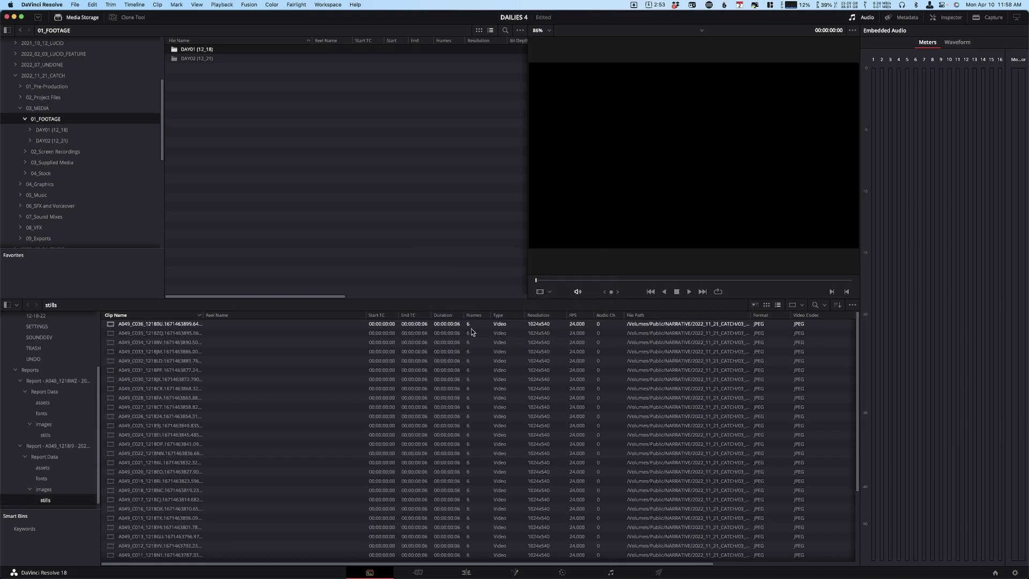
# Enlarge the media pool area and open the DAY01 (12_18) bin from the Master bin.
pyautogui.scroll(3, 70, 379)
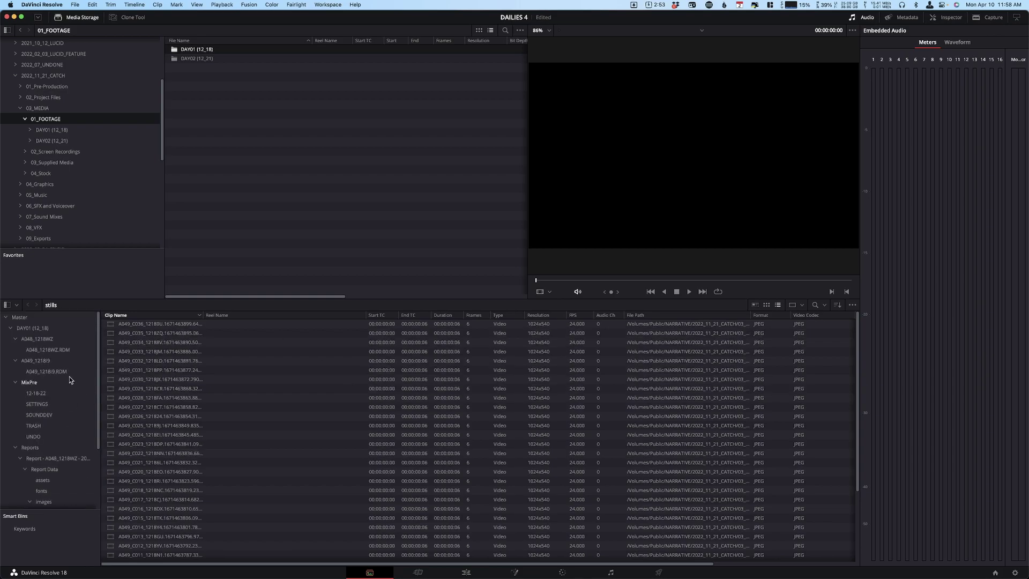
pyautogui.click(27, 319)
pyautogui.moveTo(195, 298); pyautogui.dragTo(213, 211)
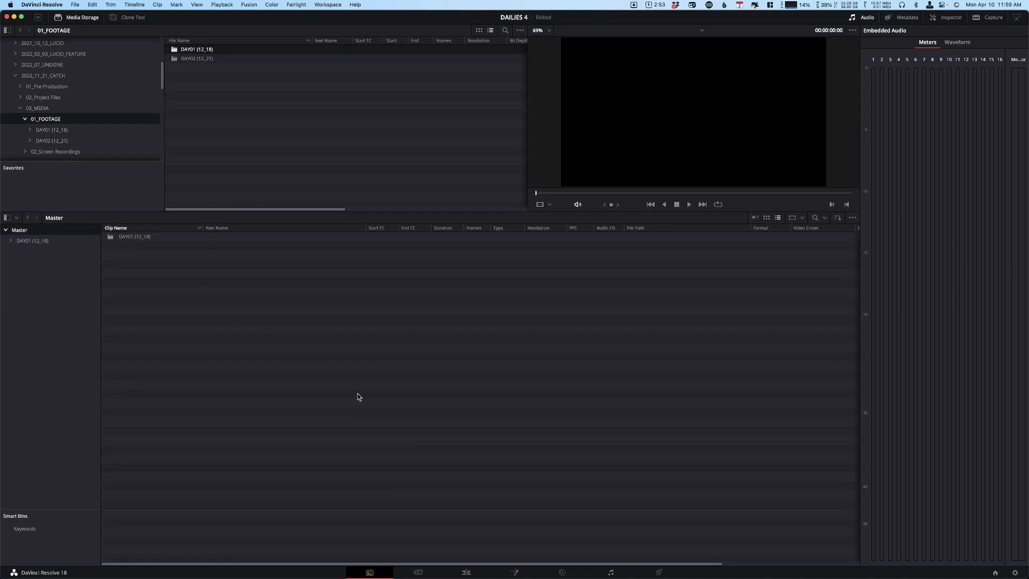
pyautogui.doubleClick(144, 238)
pyautogui.click(134, 229)
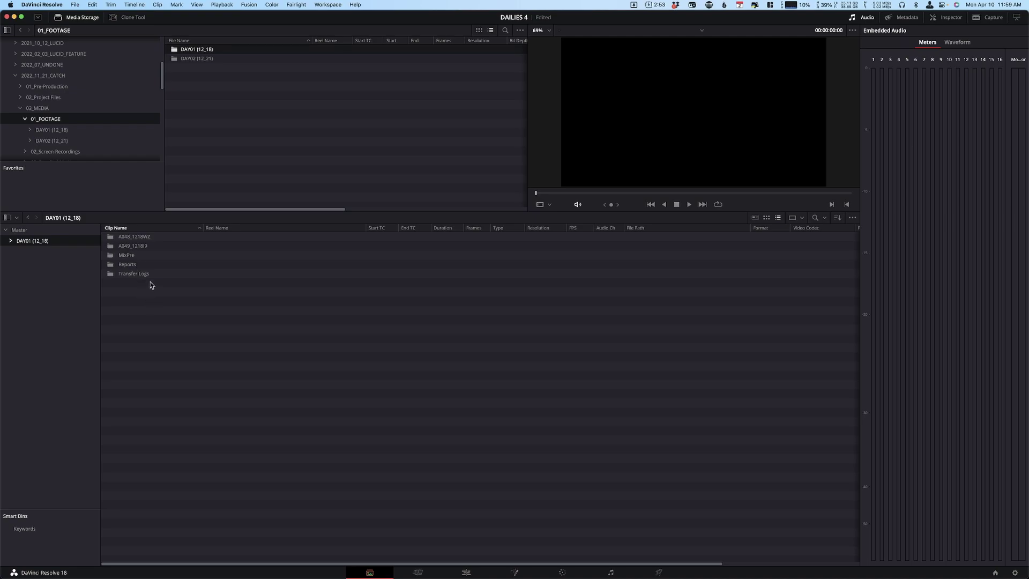
# Delete the Reports and Transfer Logs bins from the DAY01 (12_18) bin.
pyautogui.click(129, 268)
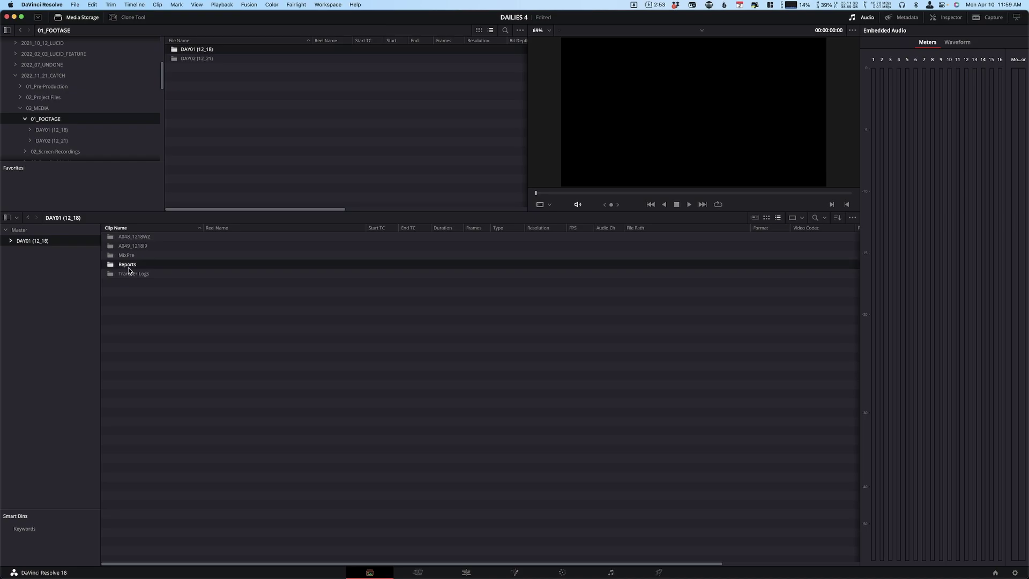
pyautogui.press('Delete')
pyautogui.click(132, 265)
pyautogui.press('Delete')
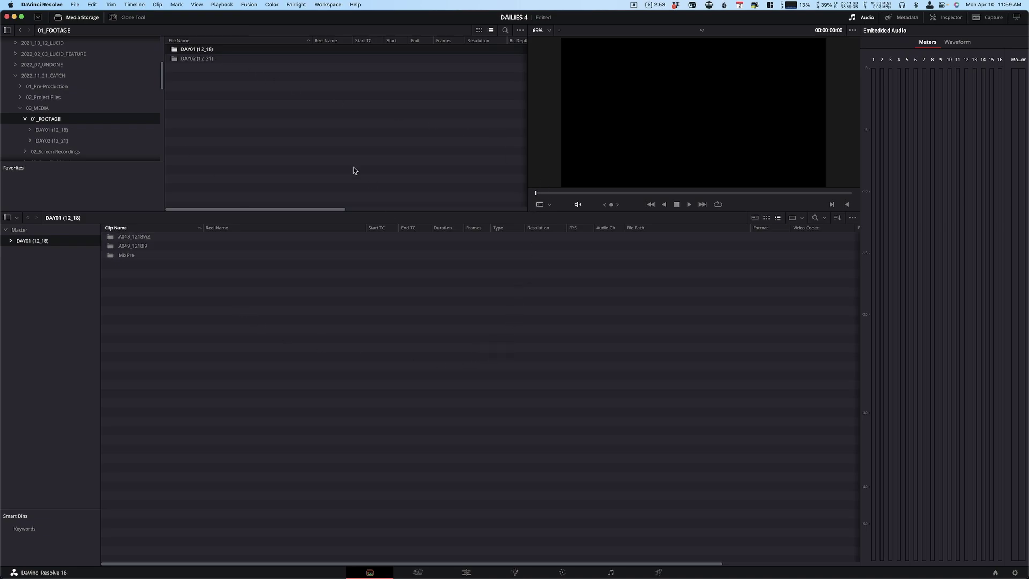
# Hide the media storage browser and switch the audio display from meters to waveform.
pyautogui.click(88, 18)
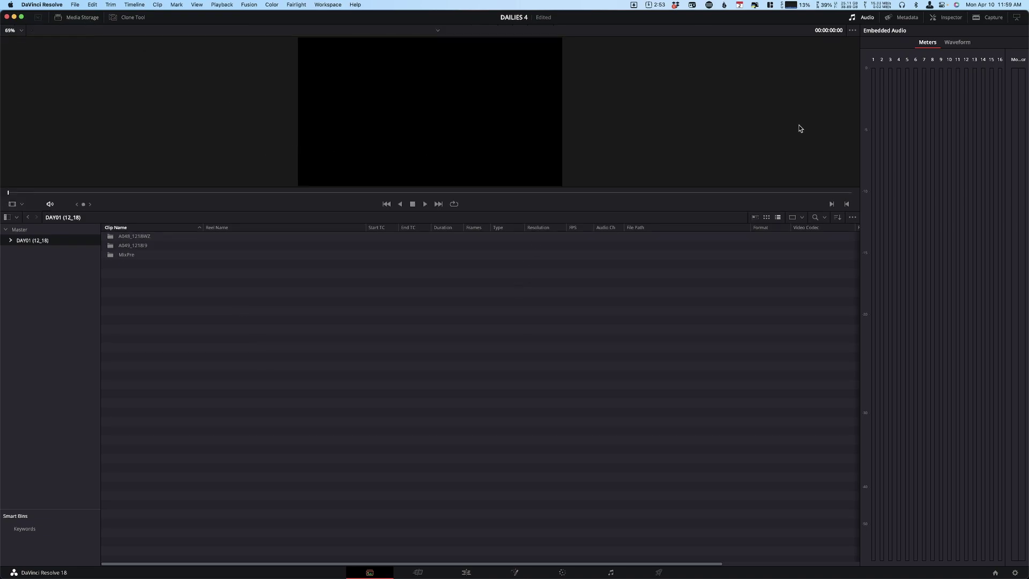
pyautogui.click(957, 41)
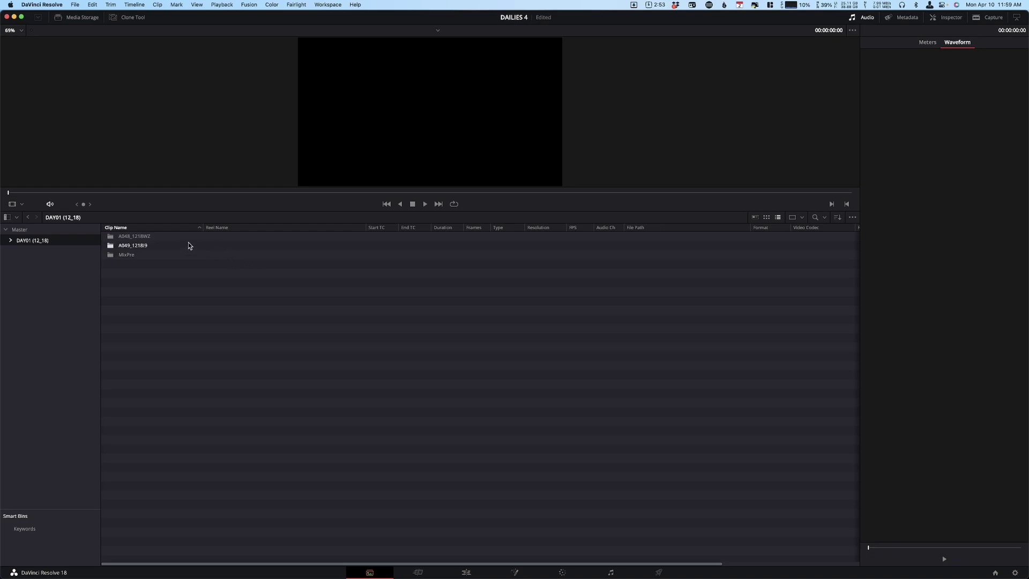
# Open the A048_1218WZ.RDM bin inside A048_1218WZ and load clip A048_C001_1218GG_001.R3D in the viewer.
pyautogui.doubleClick(142, 239)
pyautogui.doubleClick(143, 237)
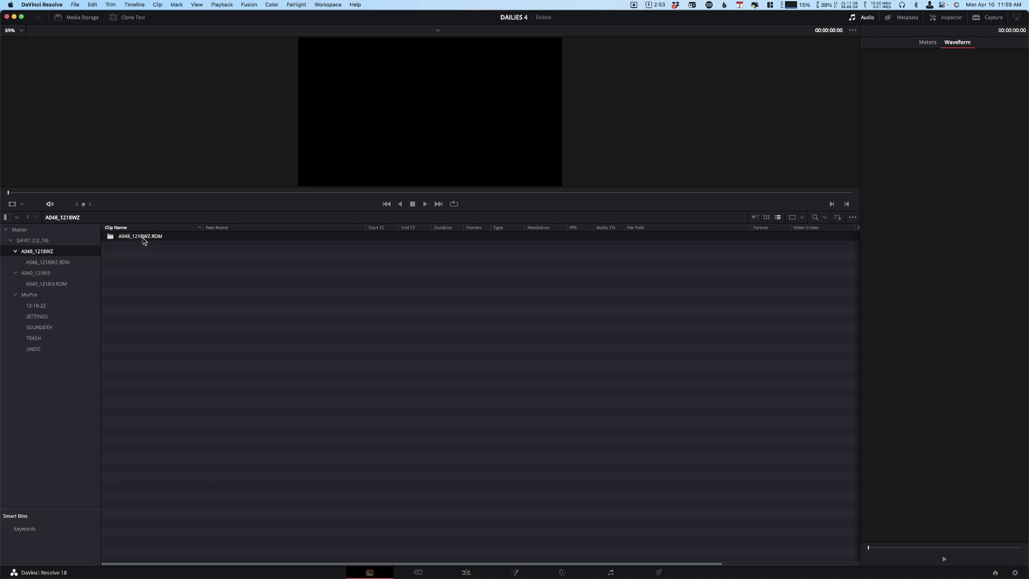
pyautogui.click(151, 236)
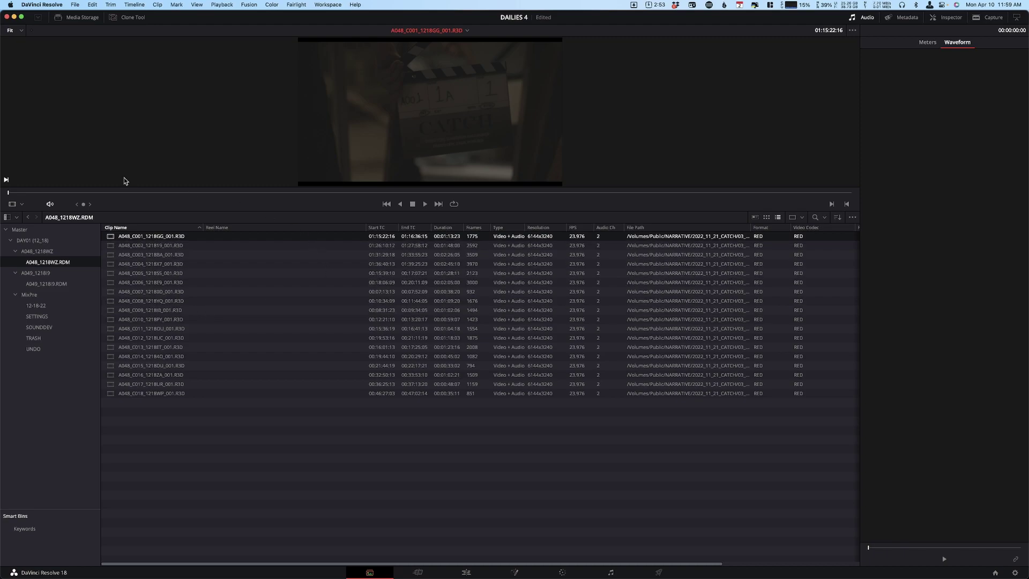
# Cue clip A048_C001_1218GG_001.R3D to the frame where the slate closes, at 01:15:28:15.
pyautogui.moveTo(8, 194); pyautogui.dragTo(78, 194)
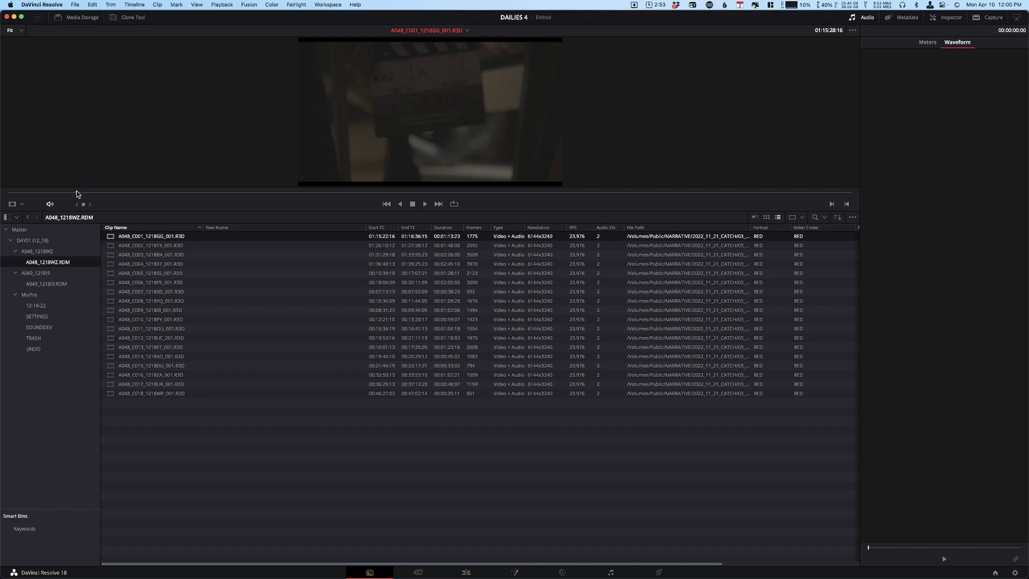
pyautogui.press('Left')
pyautogui.press('Right')
pyautogui.press('Left')
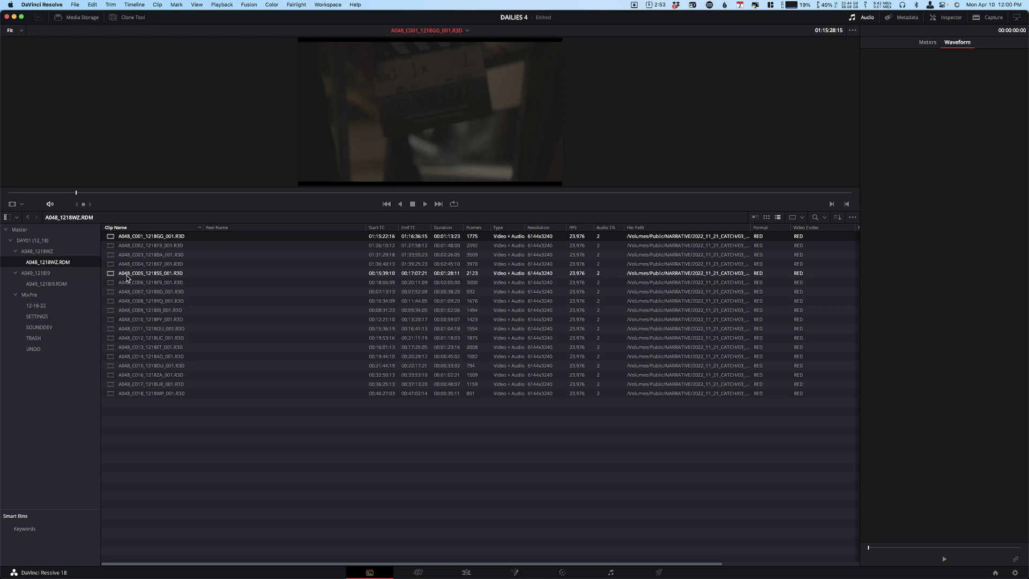
pyautogui.press('Right')
pyautogui.press('Left')
# Load 1a-001A.WAV from the MixPre 12-18-22 bin and position its waveform playhead on the slate clap spike at 10:00:48:17.
pyautogui.click(50, 306)
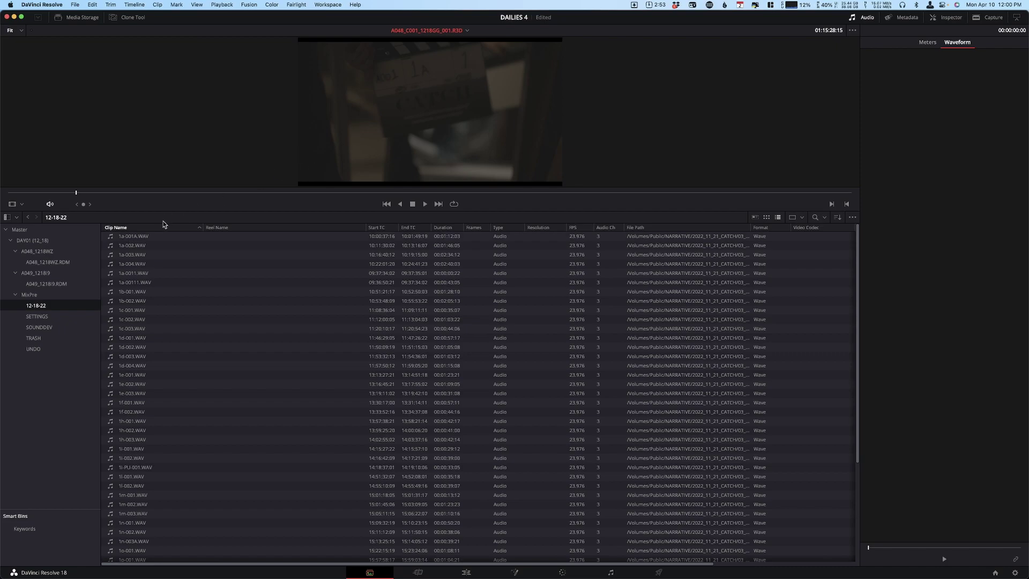
pyautogui.click(134, 239)
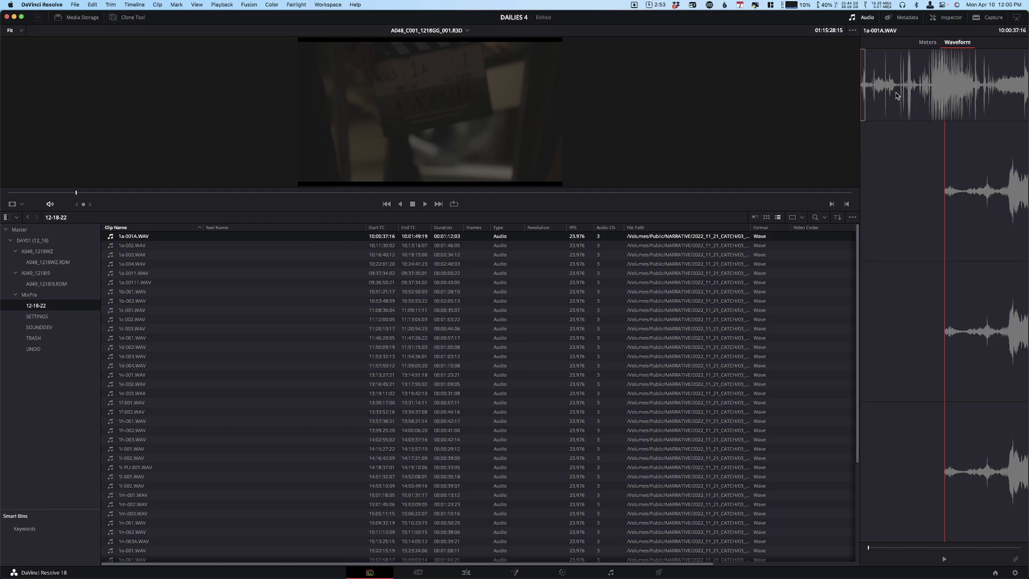
pyautogui.click(885, 116)
pyautogui.moveTo(887, 117); pyautogui.dragTo(885, 118)
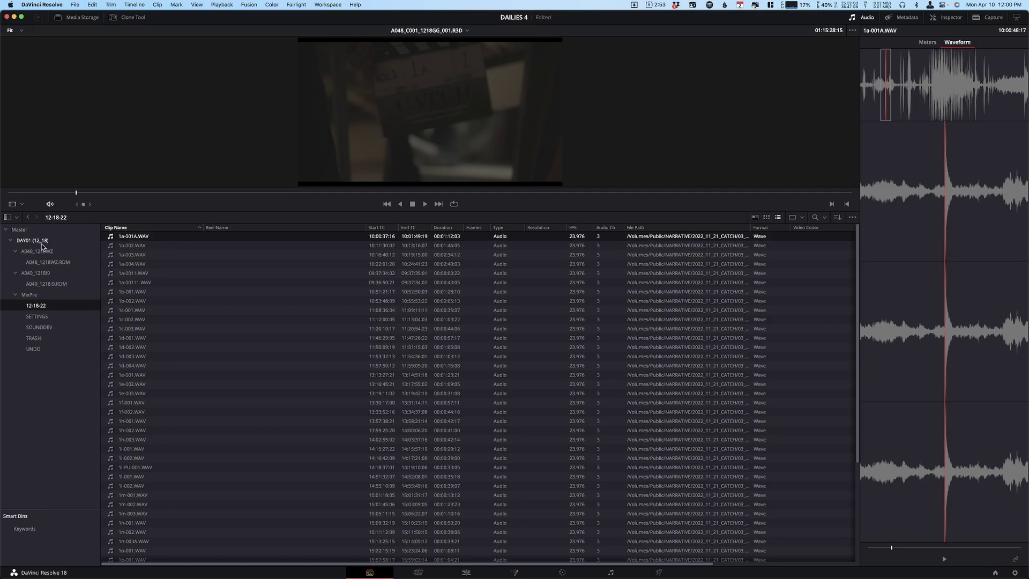
# Delete the MixPre audio bin from the DAY01 (12_18) bin.
pyautogui.click(20, 230)
pyautogui.click(38, 296)
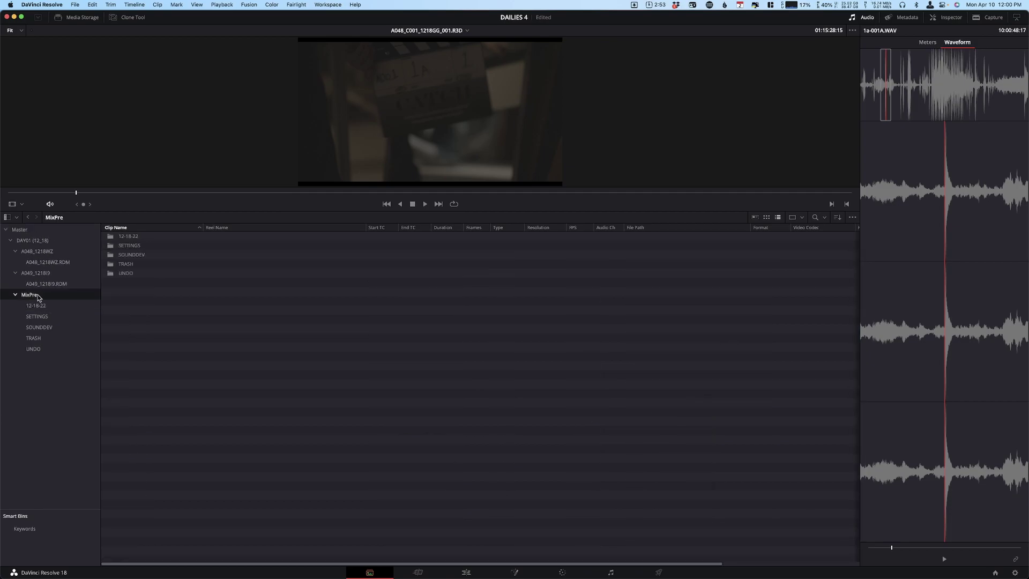
pyautogui.press('Delete')
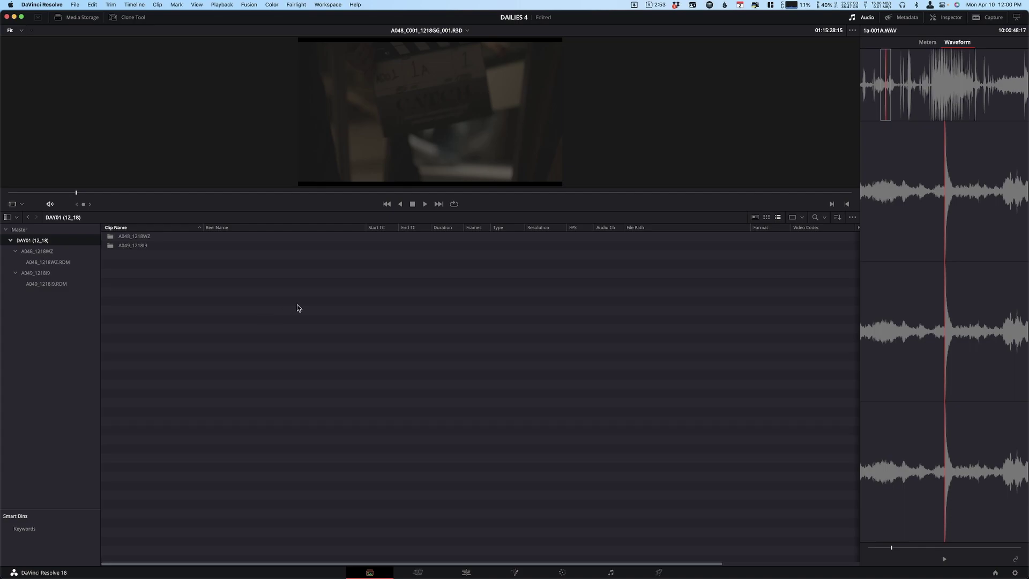
# Hide the audio waveform display and enlarge the viewer above the media pool.
pyautogui.click(863, 19)
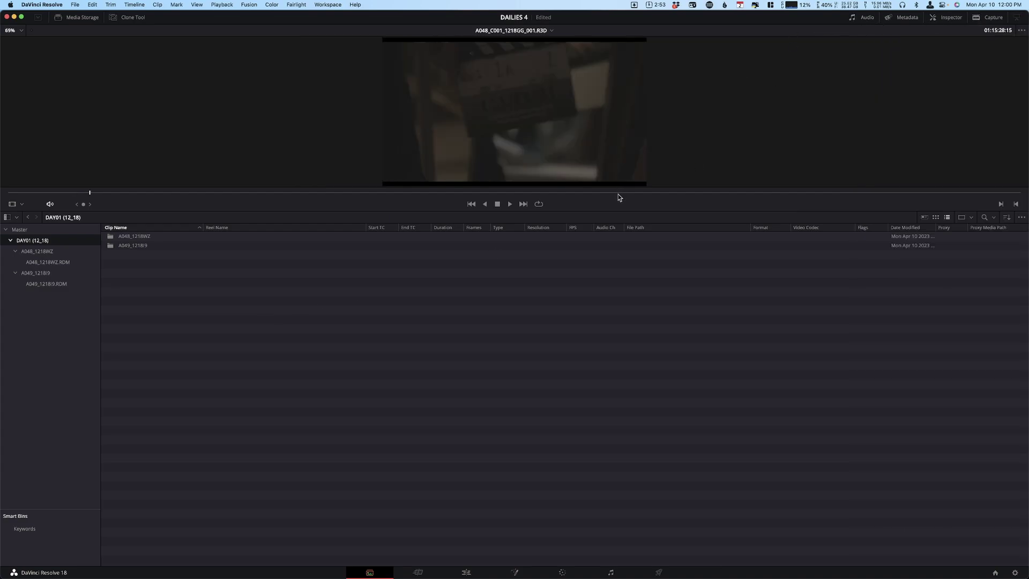
pyautogui.moveTo(620, 210); pyautogui.dragTo(622, 288)
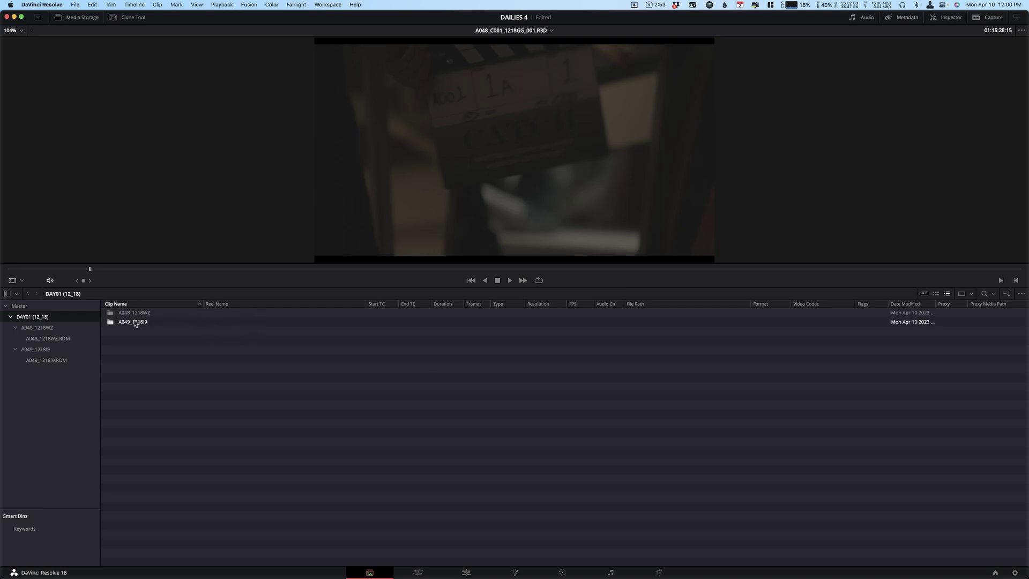
# Open the A048_1218WZ.RDM bin and set the project's conform options to assist using reel names from the source clip filename.
pyautogui.doubleClick(136, 313)
pyautogui.doubleClick(144, 312)
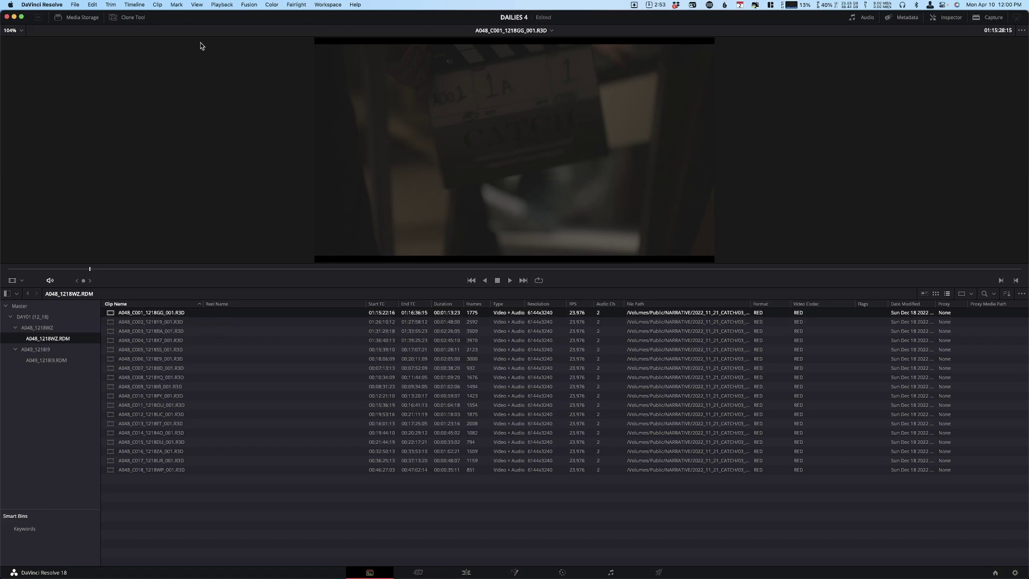
pyautogui.click(75, 4)
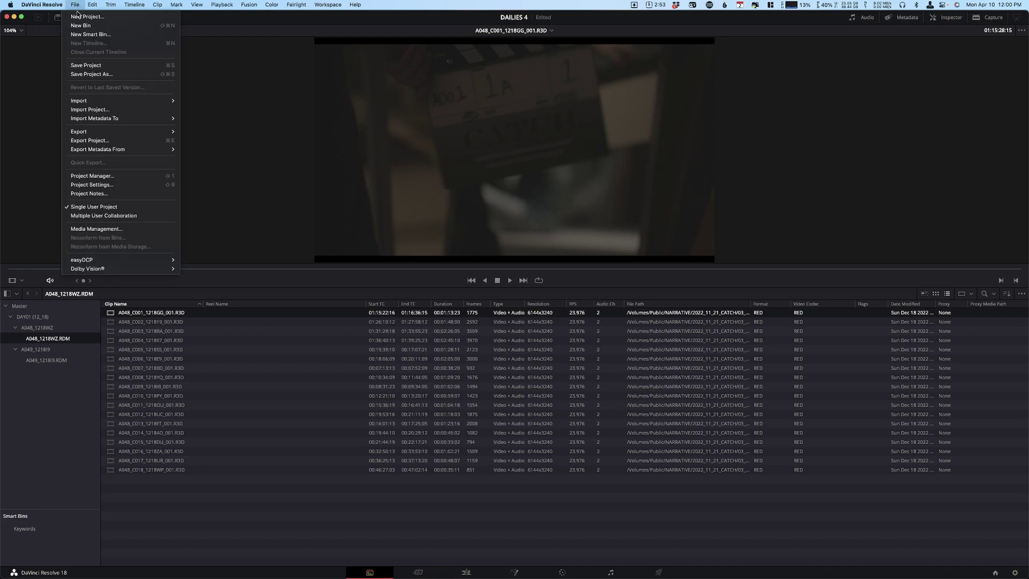
pyautogui.click(100, 184)
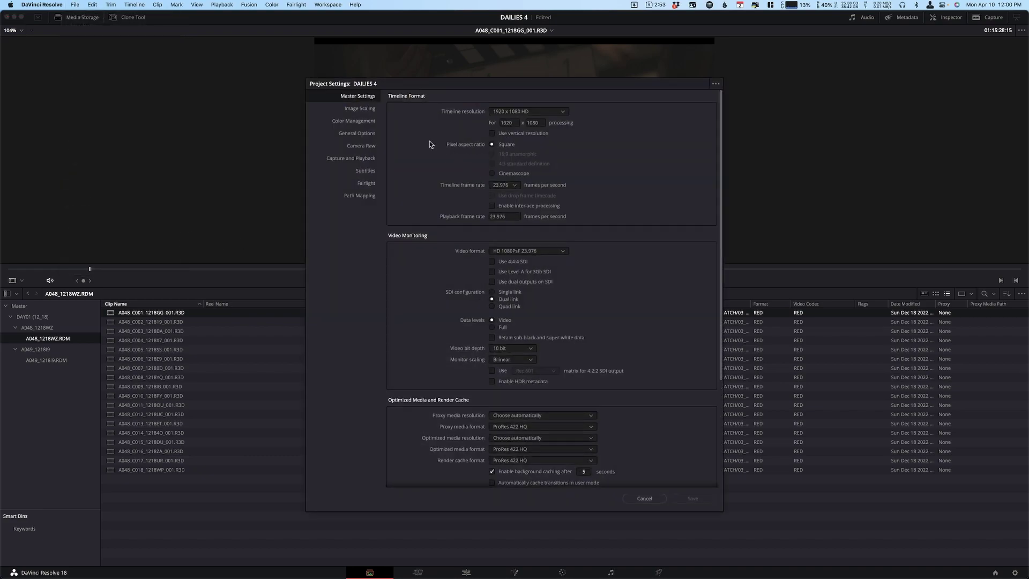
pyautogui.click(357, 134)
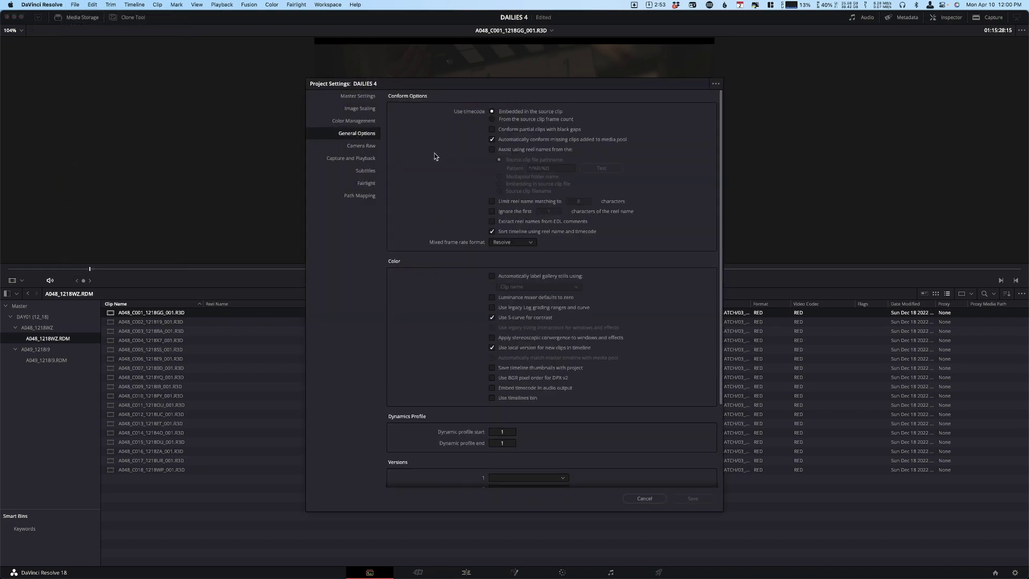
pyautogui.click(491, 150)
pyautogui.click(499, 191)
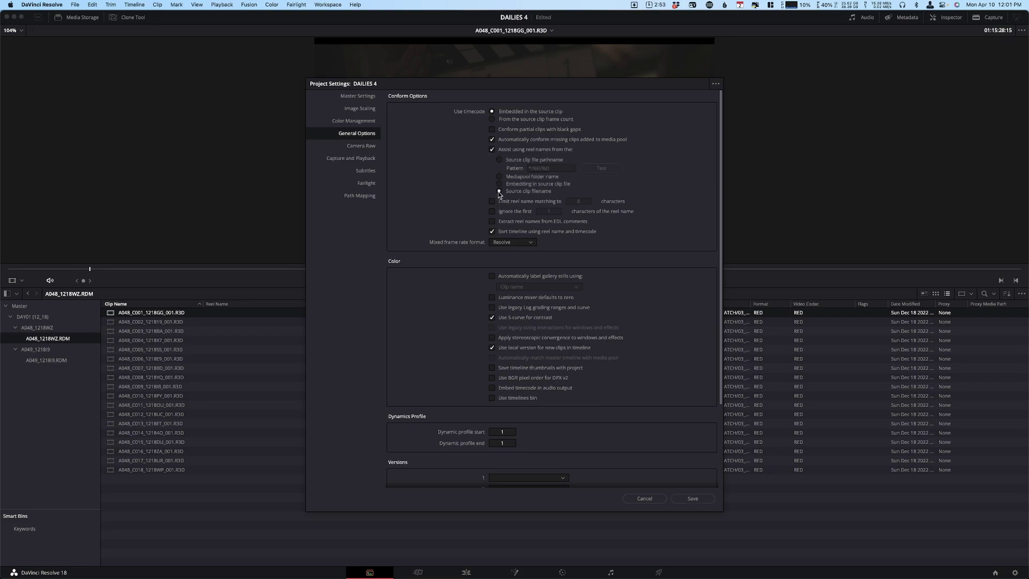
pyautogui.click(694, 498)
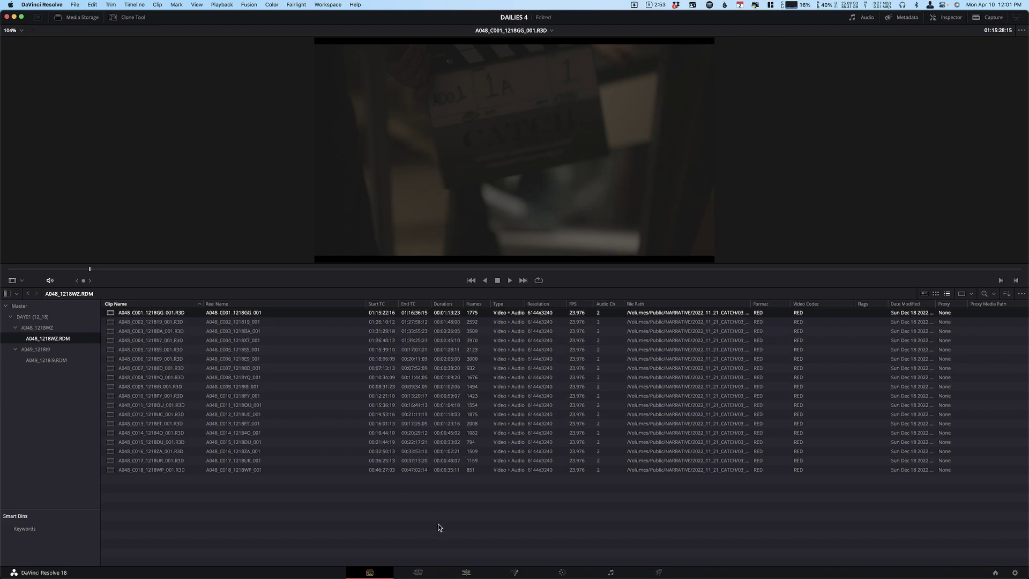
# On the Edit page, create a bin named FOOTAGE in the Master bin.
pyautogui.click(465, 571)
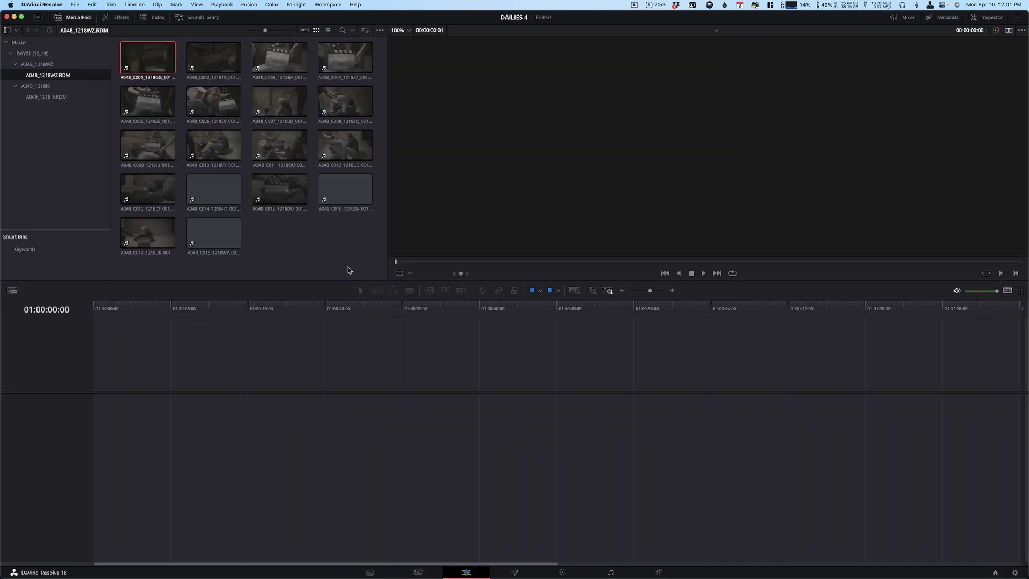
pyautogui.click(27, 64)
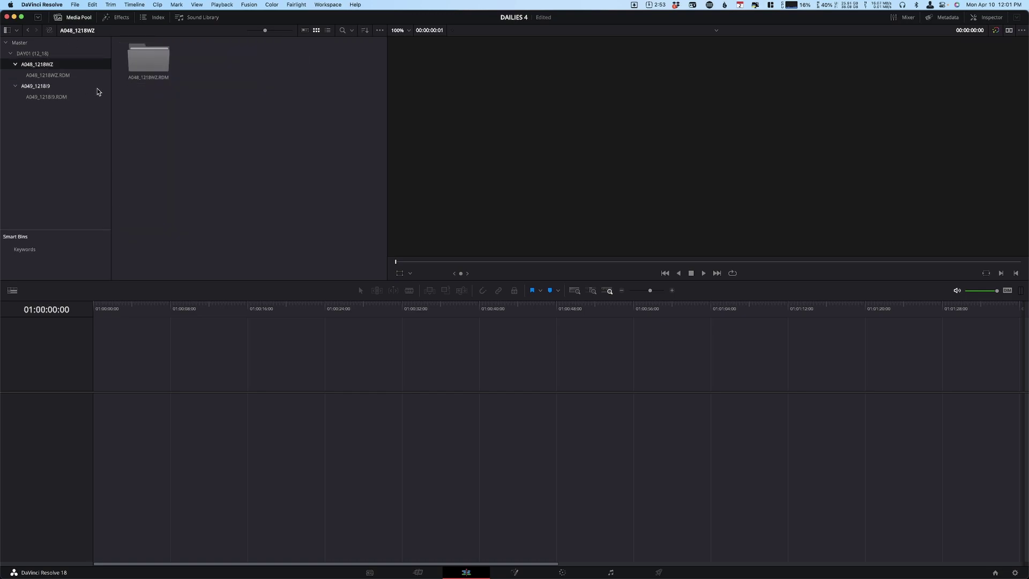
pyautogui.click(33, 44)
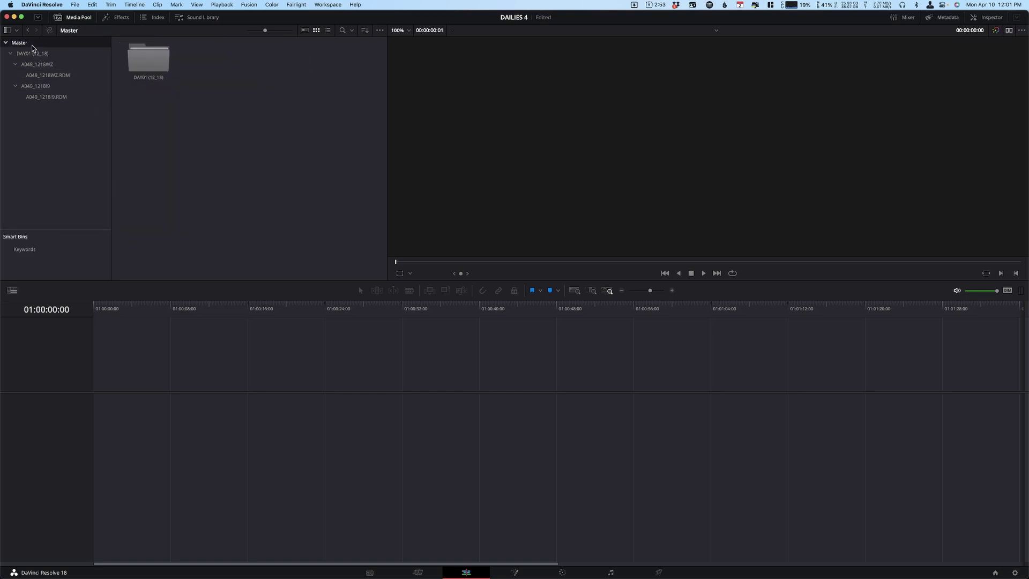
pyautogui.rightClick(222, 127)
pyautogui.click(247, 175)
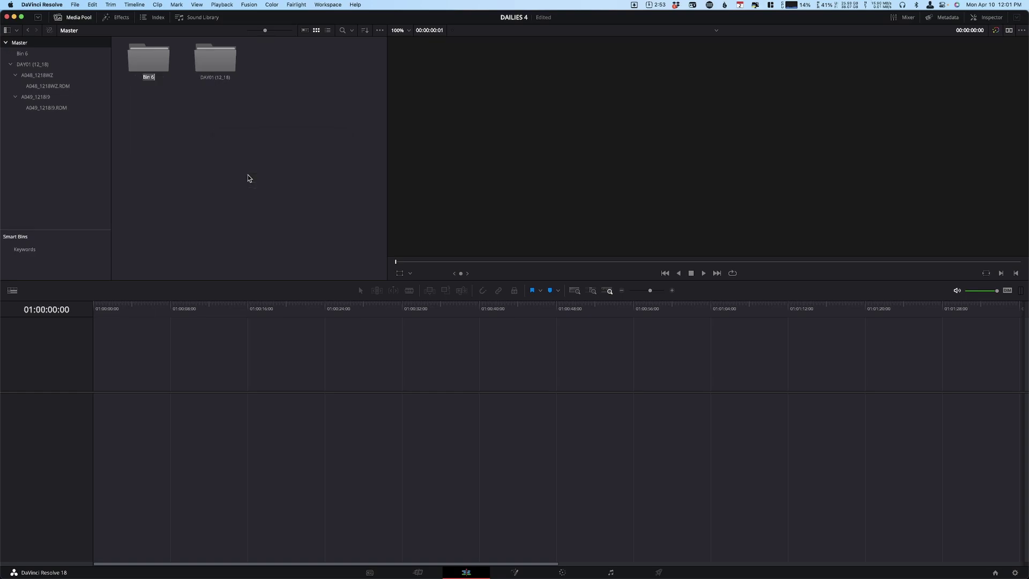
pyautogui.write('FOOTAGE')
# Add a second bin named TIMELINES to the Master bin.
pyautogui.rightClick(248, 178)
pyautogui.click(273, 222)
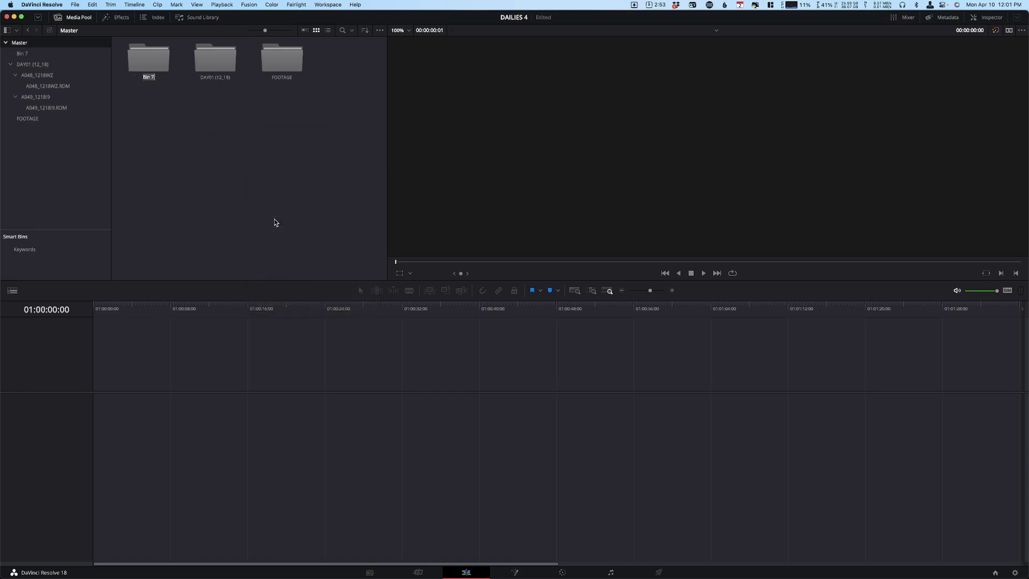
pyautogui.write('TO')
pyautogui.write('MELINES')
pyautogui.press('Return')
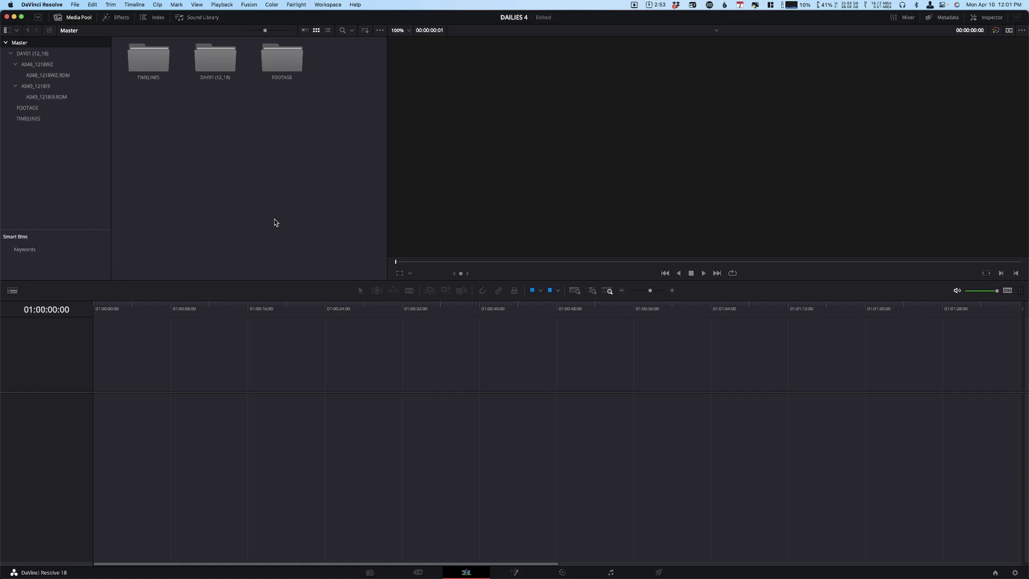
# Show the media pool as a list and move the DAY01 (12_18) bin into the FOOTAGE bin.
pyautogui.click(328, 31)
pyautogui.moveTo(158, 92)
pyautogui.mouseDown()
pyautogui.moveTo(166, 105)
pyautogui.moveTo(140, 100)
pyautogui.mouseUp()
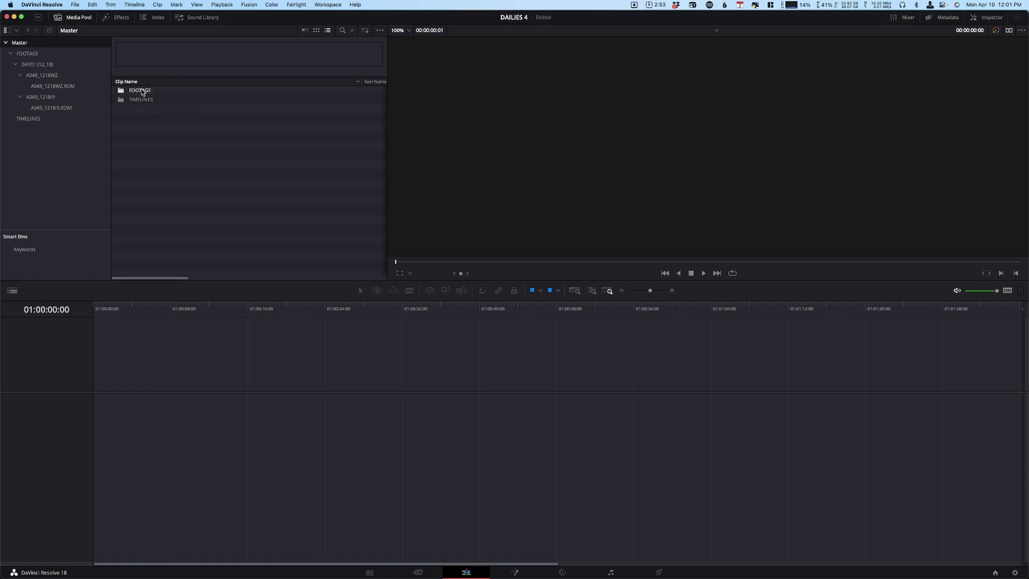
pyautogui.doubleClick(141, 91)
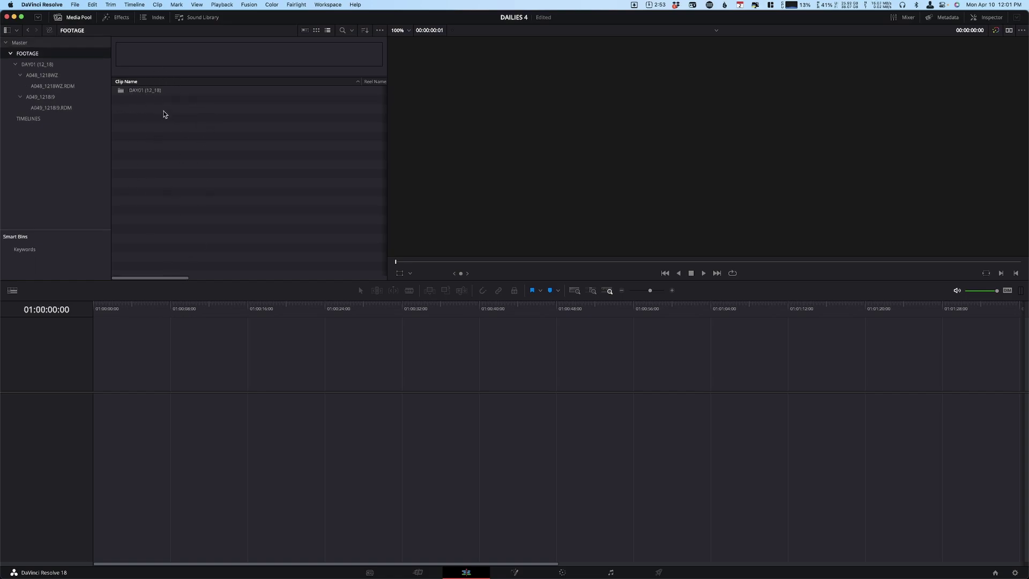
# Create an empty timeline named Day01_A048_1218WZ in the TIMELINES bin, using the project settings.
pyautogui.click(30, 118)
pyautogui.rightClick(150, 121)
pyautogui.moveTo(217, 126)
pyautogui.click(291, 129)
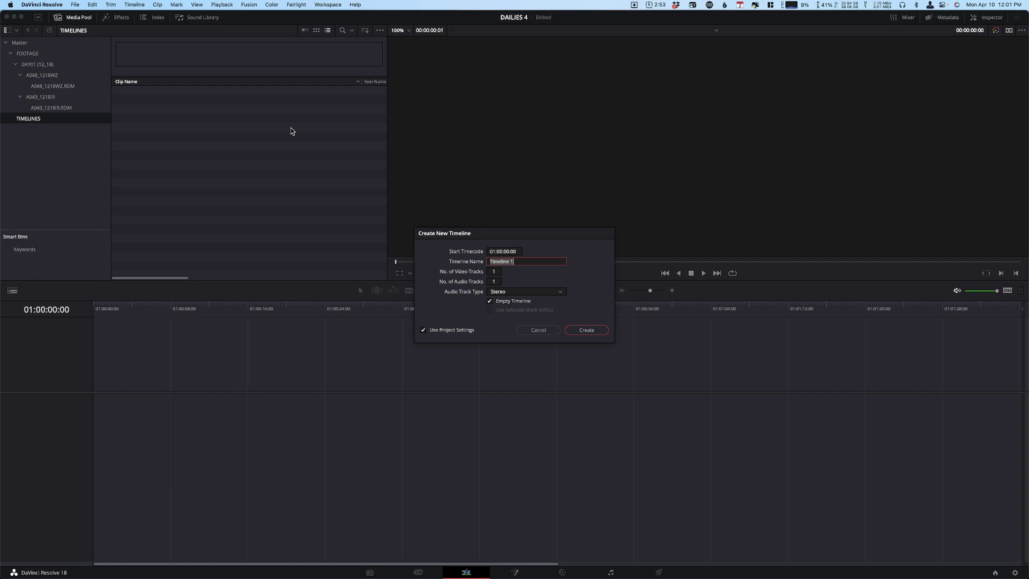
pyautogui.write('Day01_A048_1218WZ')
pyautogui.click(587, 330)
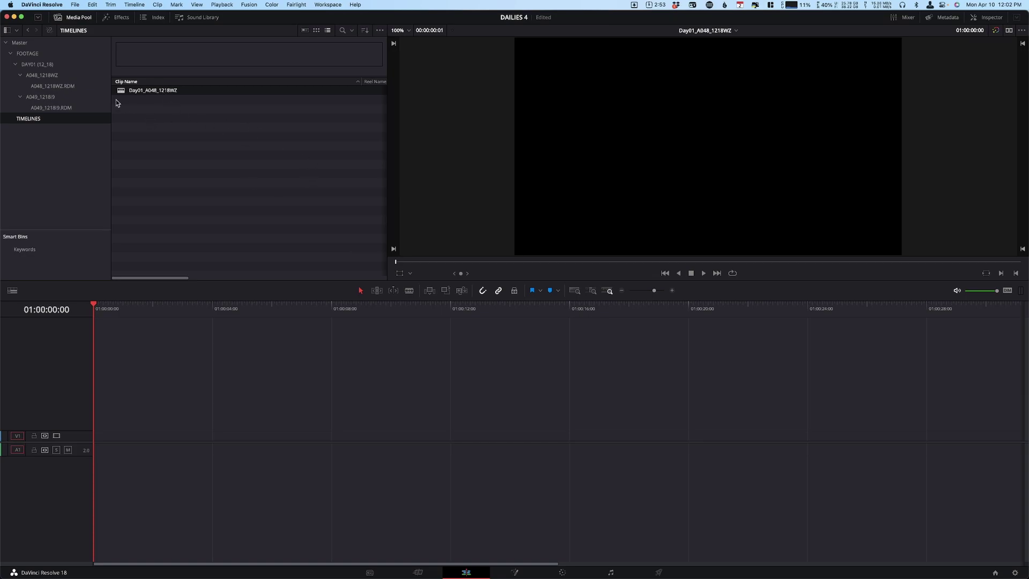
# Place all clips from the A048_1218WZ.RDM bin at the start of the timeline, and return to the TIMELINES bin.
pyautogui.click(65, 86)
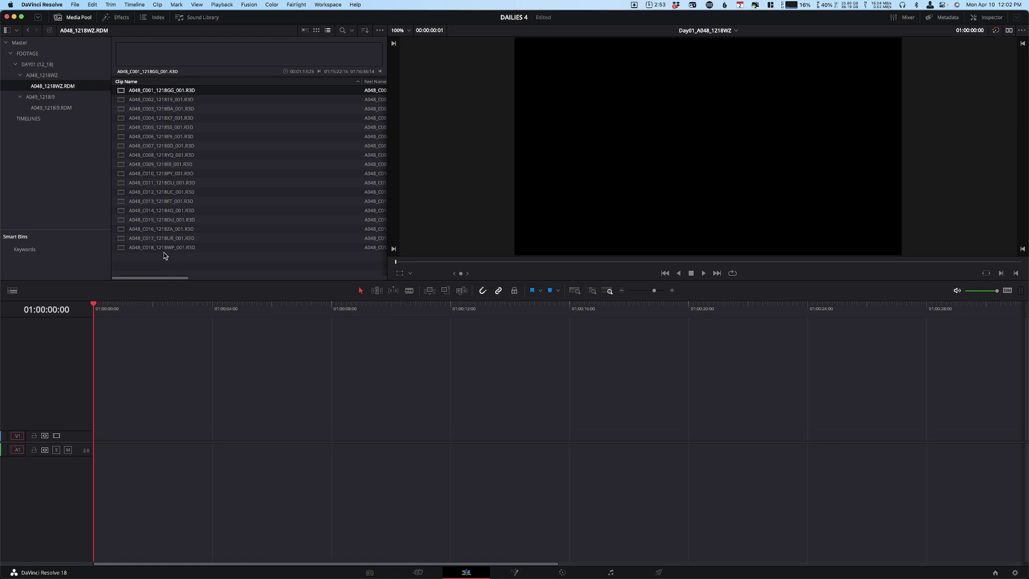
pyautogui.press('super+a')
pyautogui.moveTo(134, 101); pyautogui.dragTo(98, 423)
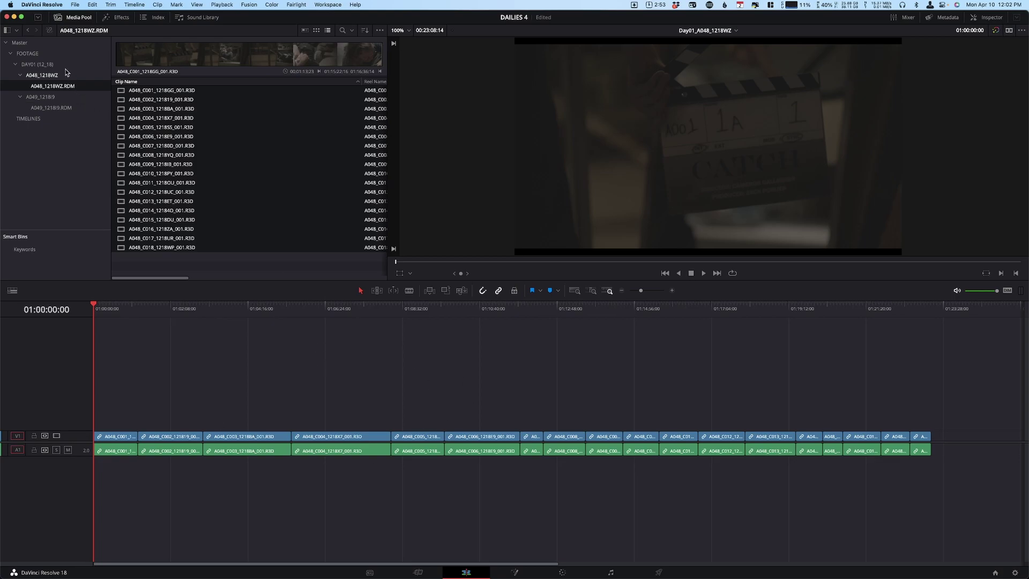
pyautogui.click(43, 119)
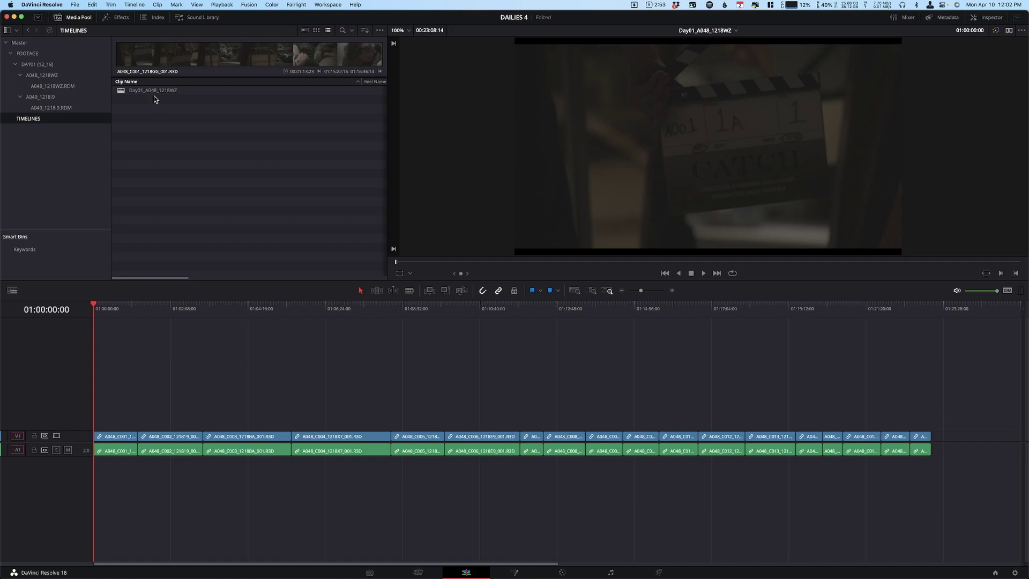
# Return the playhead to the timeline start and set the timeline's output blanking to 2.39.
pyautogui.click(300, 316)
pyautogui.moveTo(103, 311); pyautogui.dragTo(94, 314)
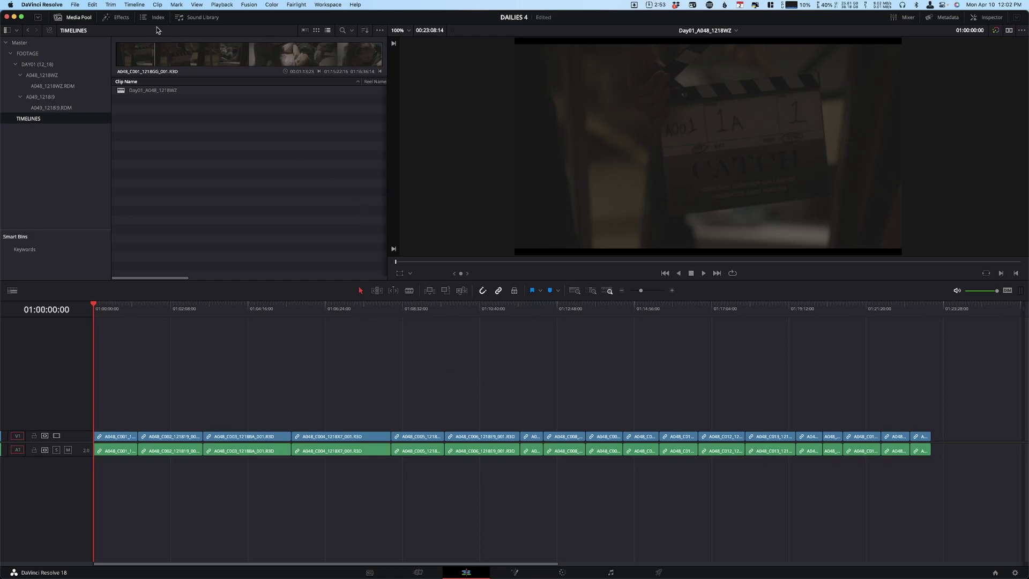
pyautogui.click(138, 5)
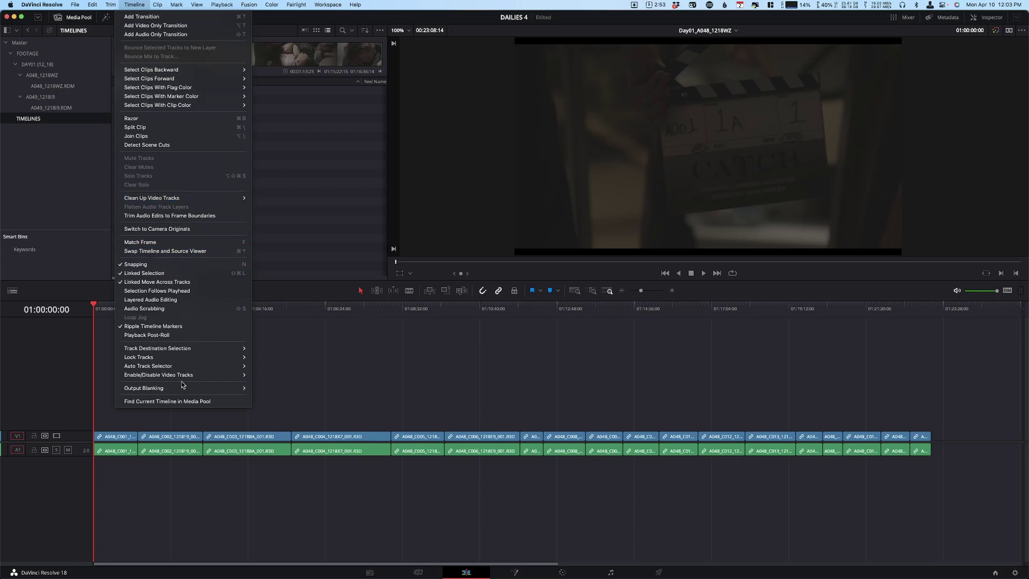
pyautogui.moveTo(177, 389)
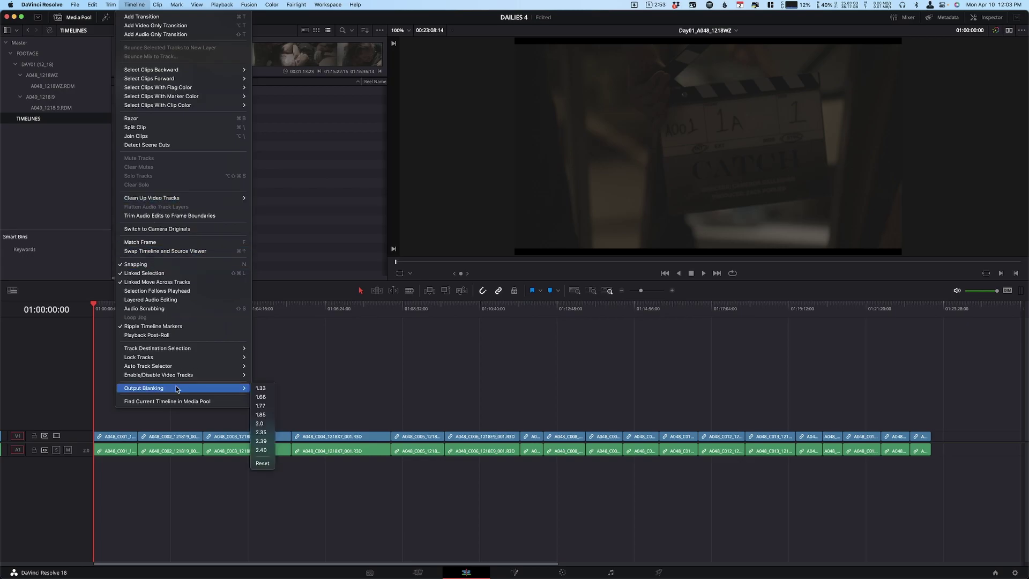
pyautogui.click(267, 442)
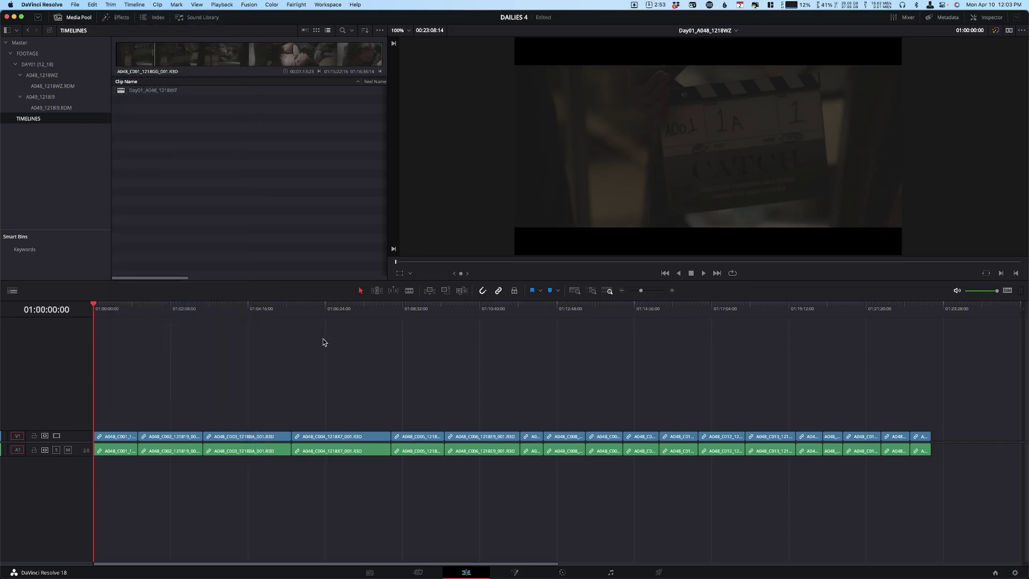
# Step through the clips across the timeline to examine their framing under the blanking, the slates and the shot changes.
pyautogui.click(272, 318)
pyautogui.click(356, 316)
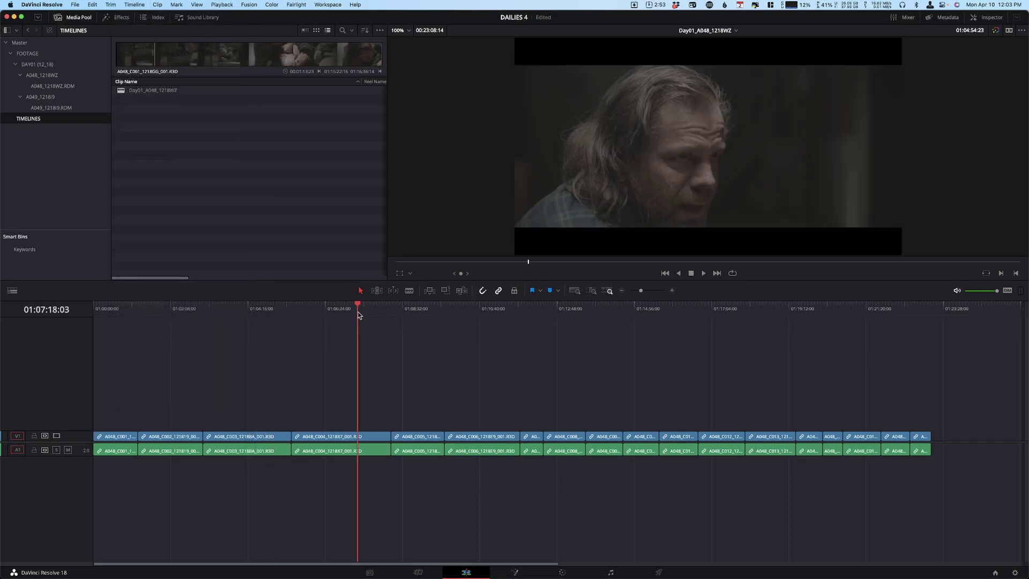
pyautogui.click(444, 319)
pyautogui.click(596, 314)
pyautogui.click(717, 310)
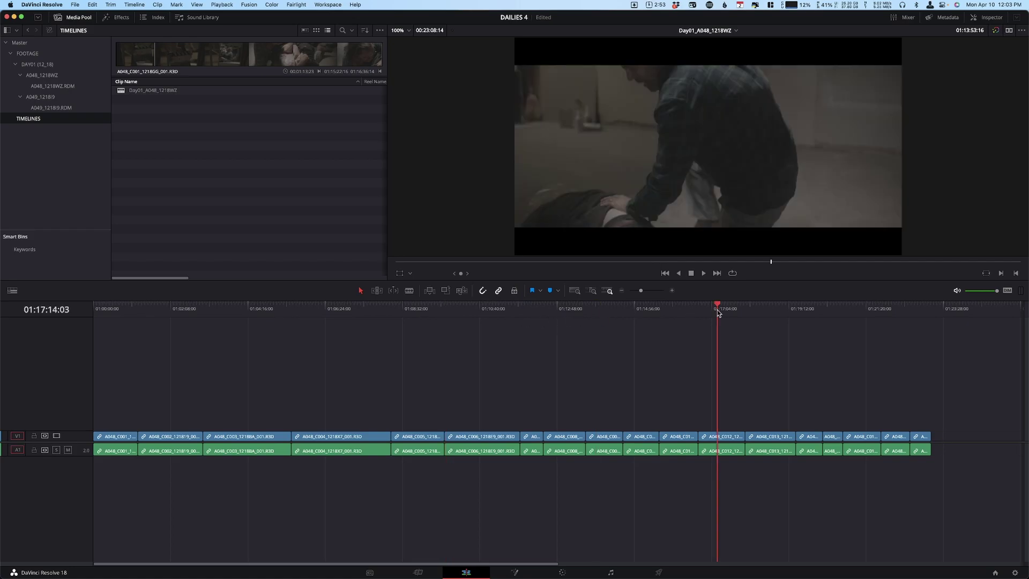
pyautogui.click(109, 313)
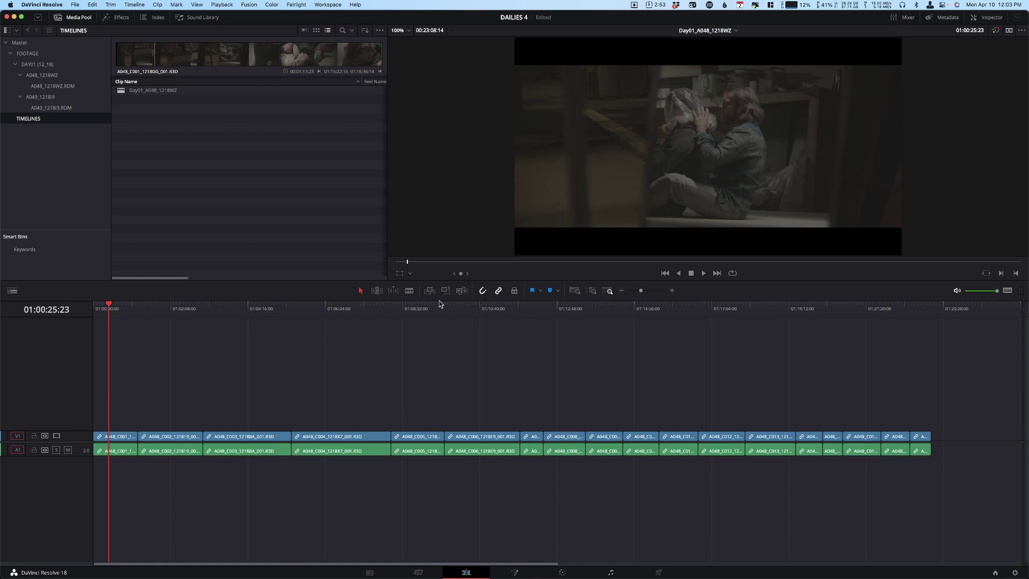
pyautogui.click(797, 318)
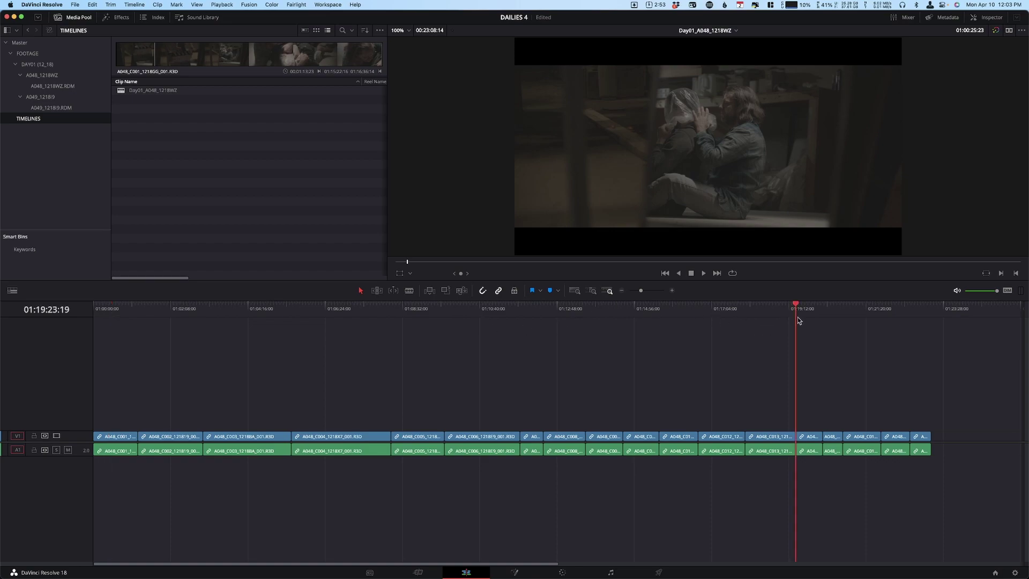
pyautogui.click(821, 317)
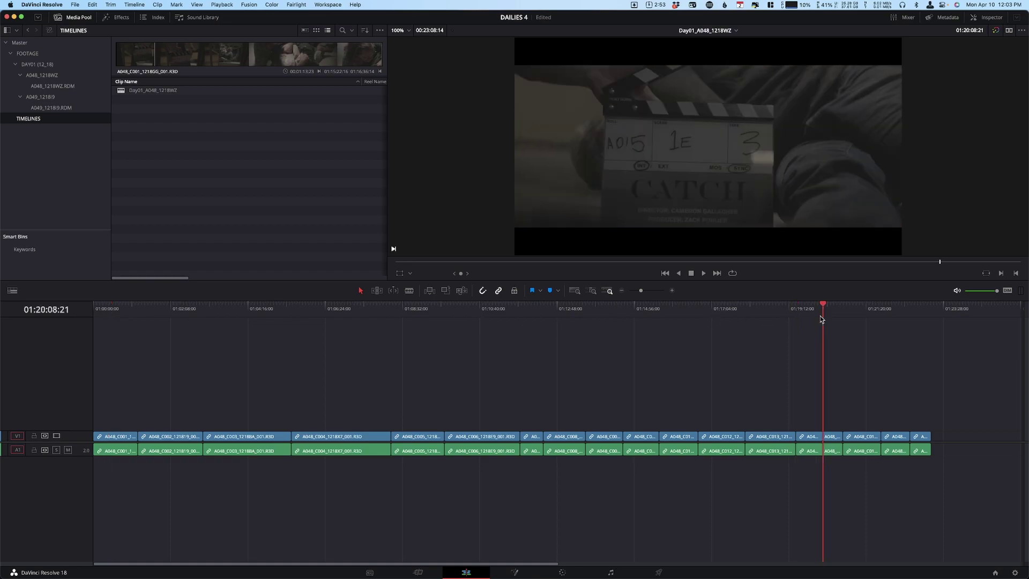
pyautogui.click(857, 315)
pyautogui.click(746, 315)
pyautogui.click(696, 313)
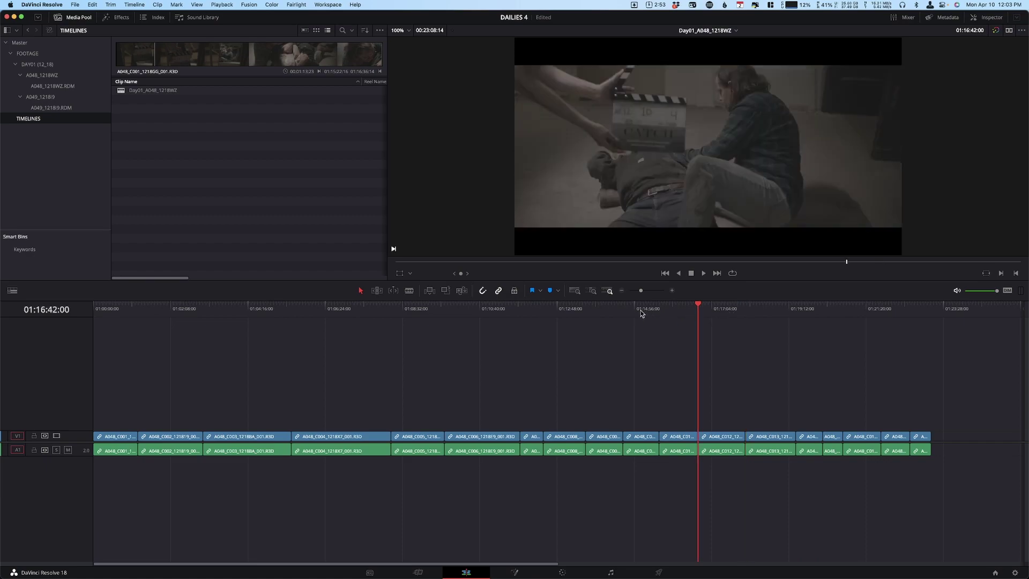
pyautogui.click(681, 310)
pyautogui.click(733, 310)
pyautogui.click(660, 309)
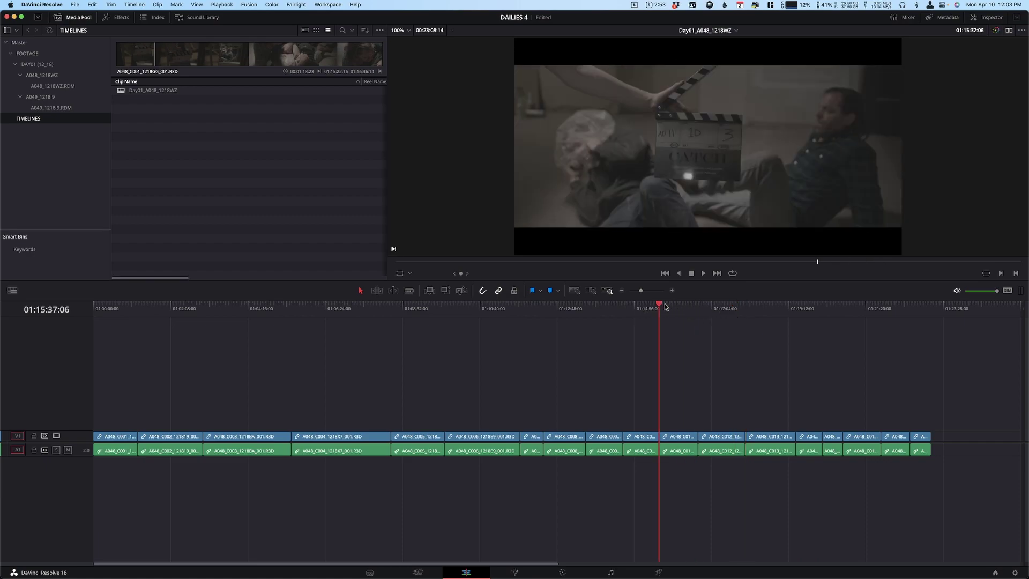
pyautogui.click(729, 306)
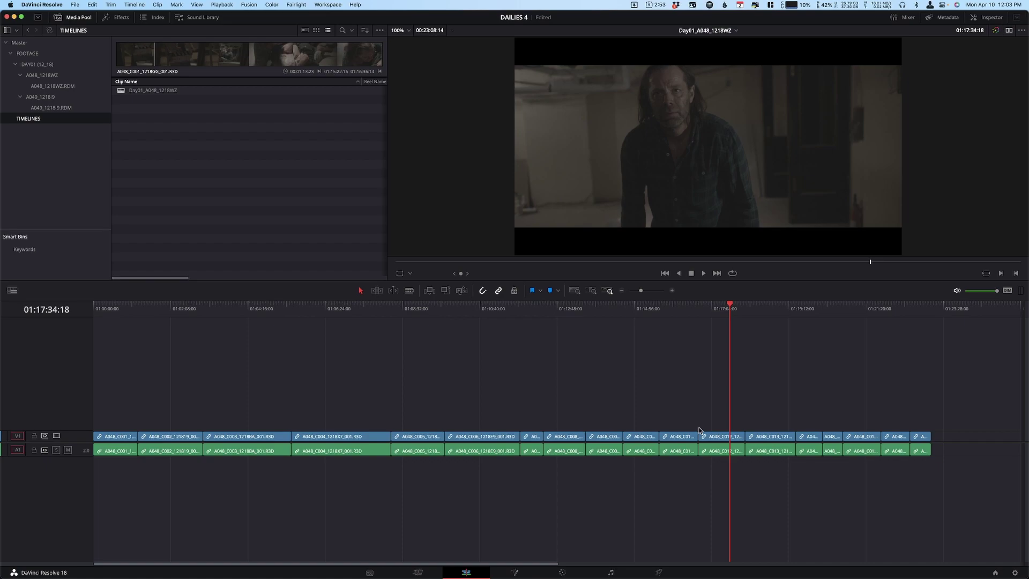
pyautogui.click(698, 310)
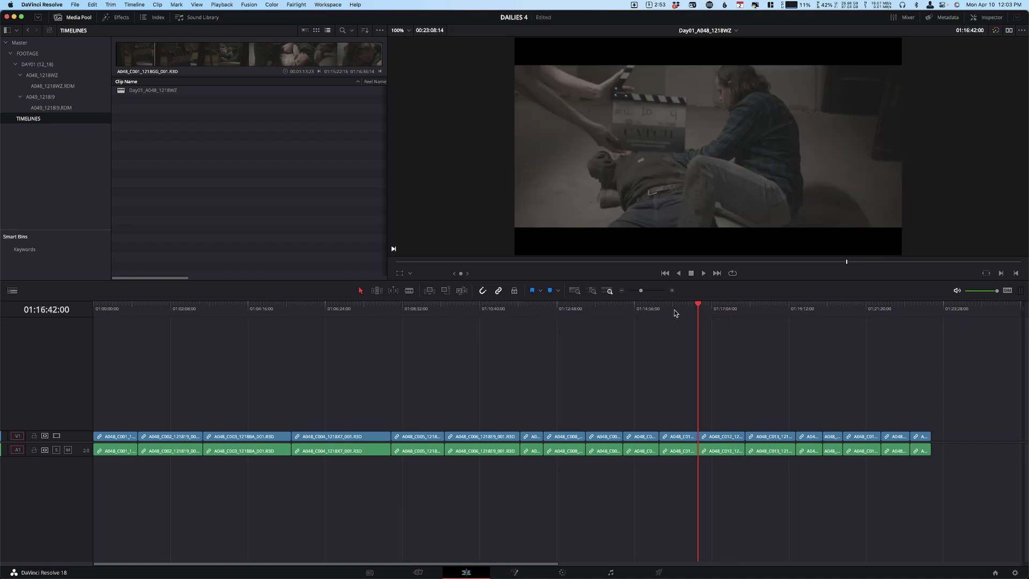
pyautogui.click(667, 310)
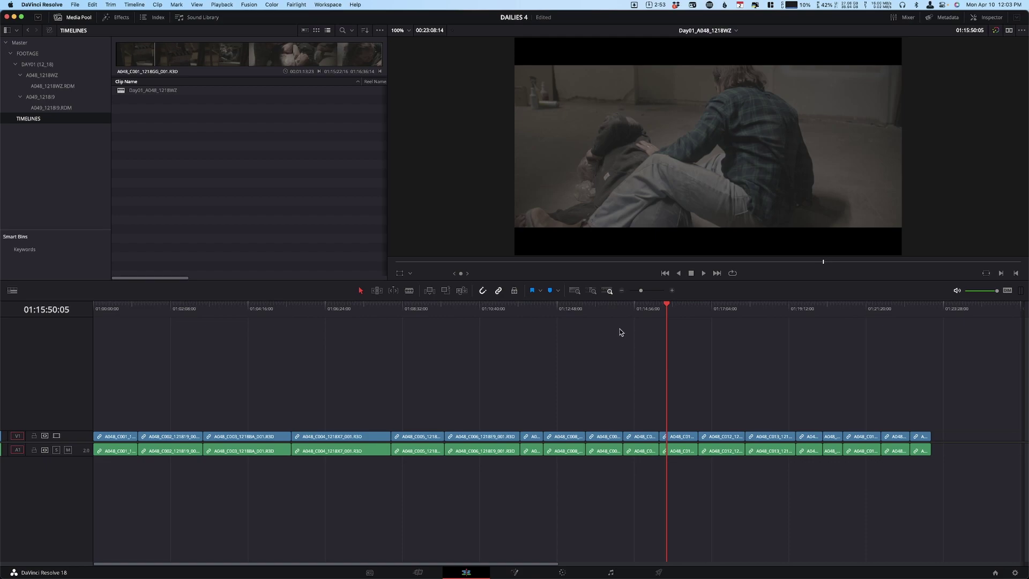
pyautogui.click(623, 307)
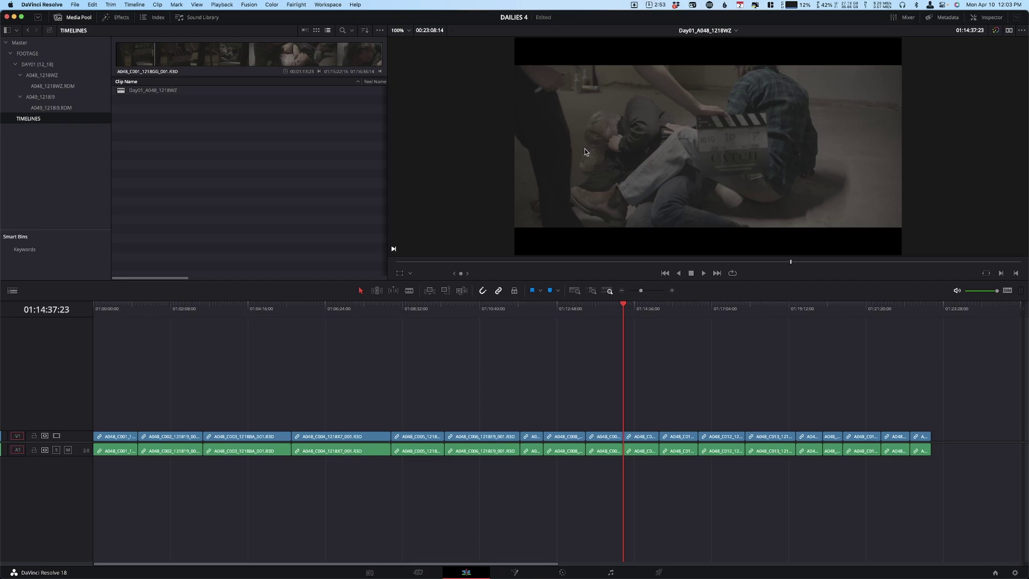
pyautogui.click(160, 310)
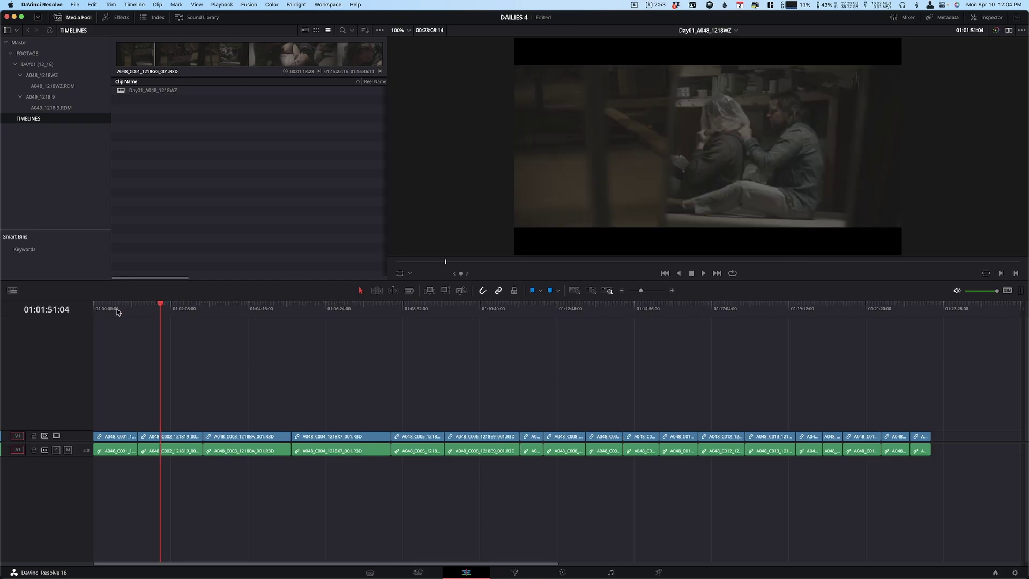
# From the timeline start, go to the Color page, switch the node graph to timeline level and add a serial node.
pyautogui.press('Home')
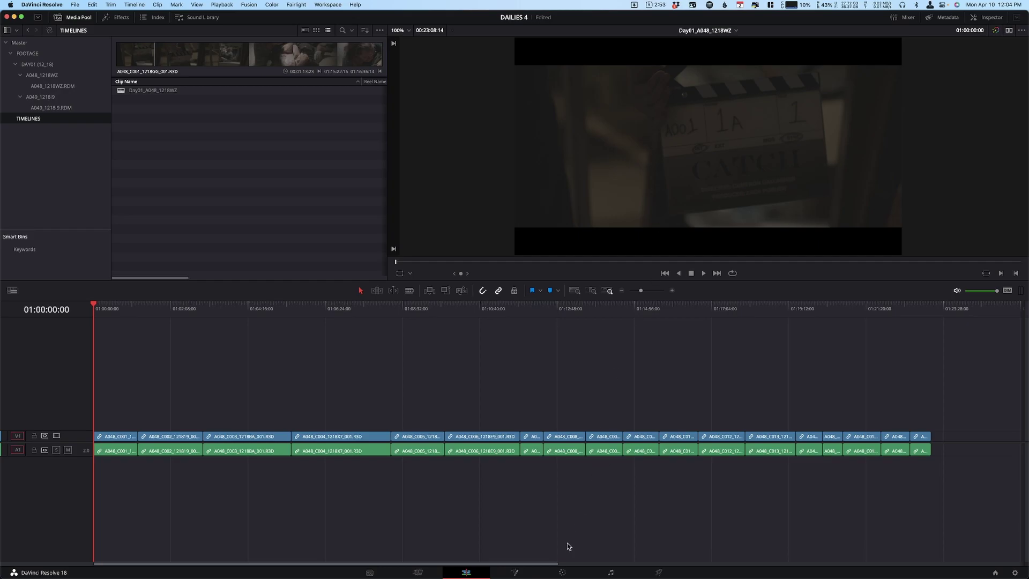
pyautogui.click(562, 572)
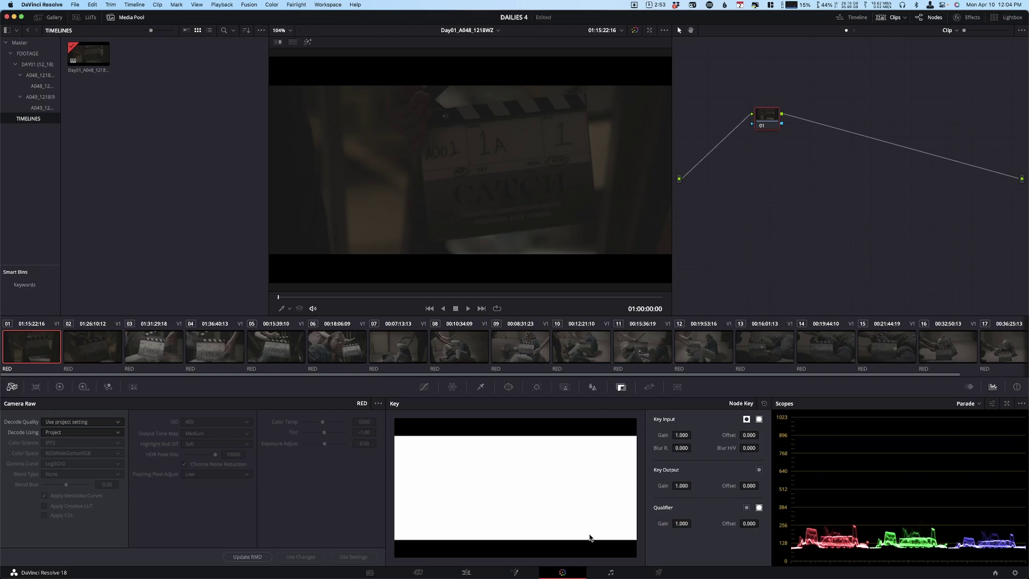
pyautogui.click(947, 31)
pyautogui.click(962, 51)
pyautogui.hotkey('alt', 's')
# Apply The Lighthouse - REDlogFilm LUT to the timeline node and check the look on clip 07.
pyautogui.click(91, 17)
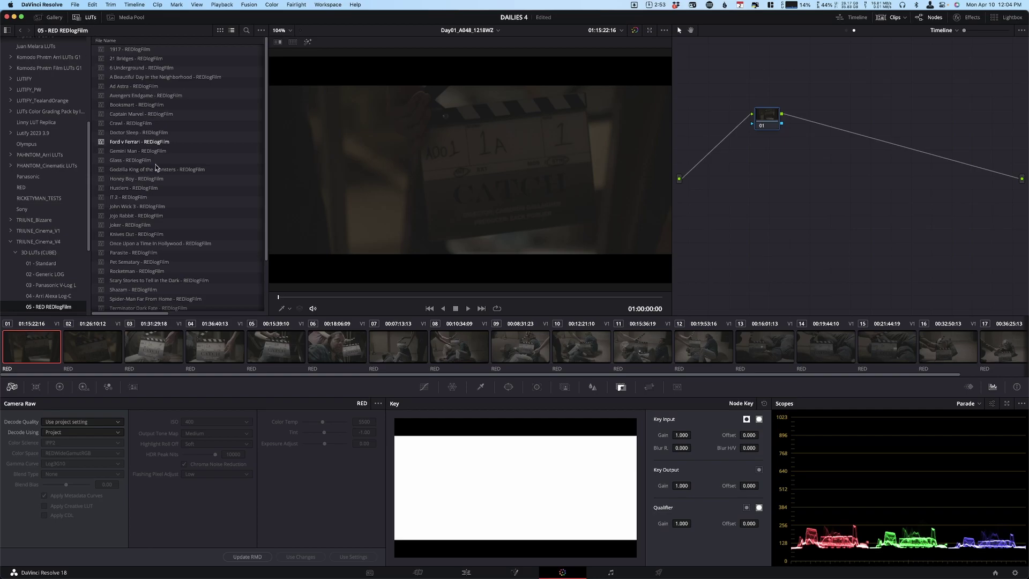
pyautogui.scroll(-5, 239, 186)
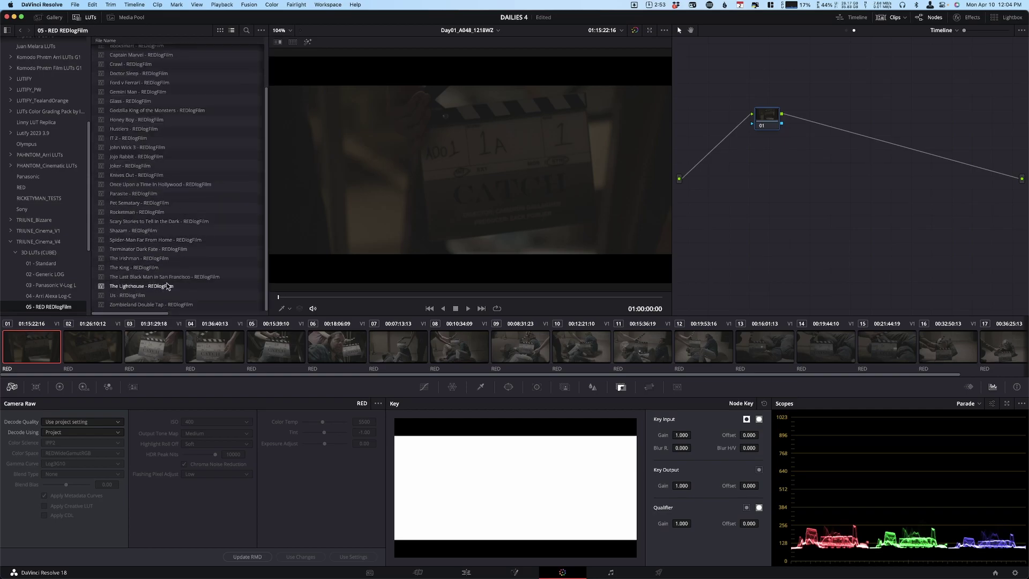
pyautogui.moveTo(161, 291); pyautogui.dragTo(530, 239)
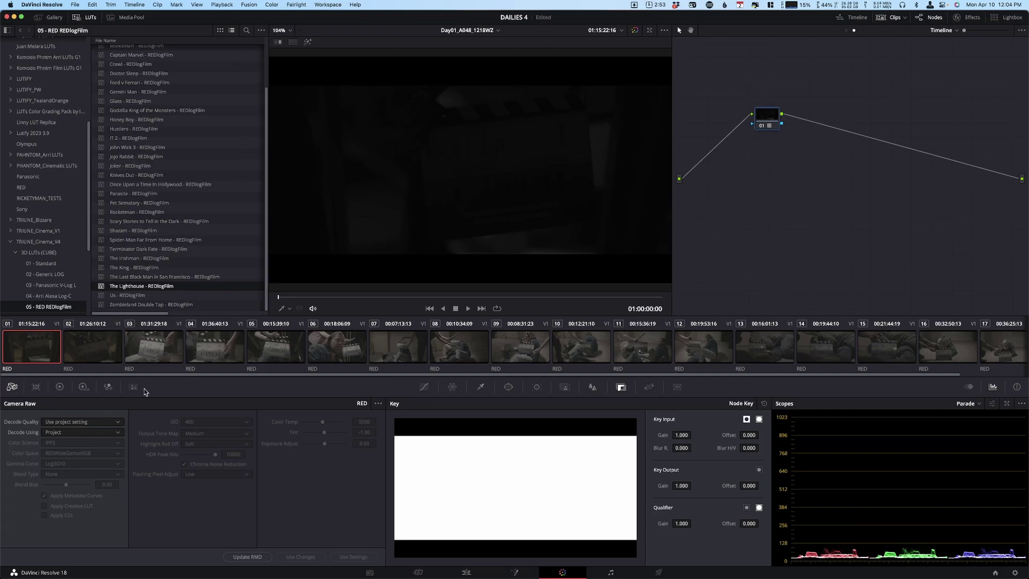
pyautogui.click(474, 296)
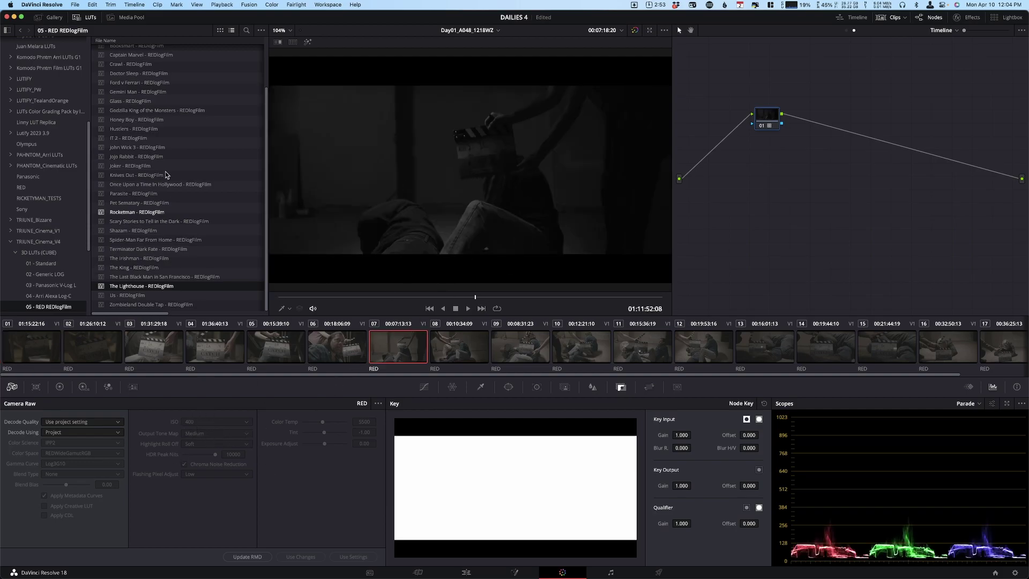
# Open the Camera Raw section of the project settings and select the RED RAW profile.
pyautogui.click(76, 5)
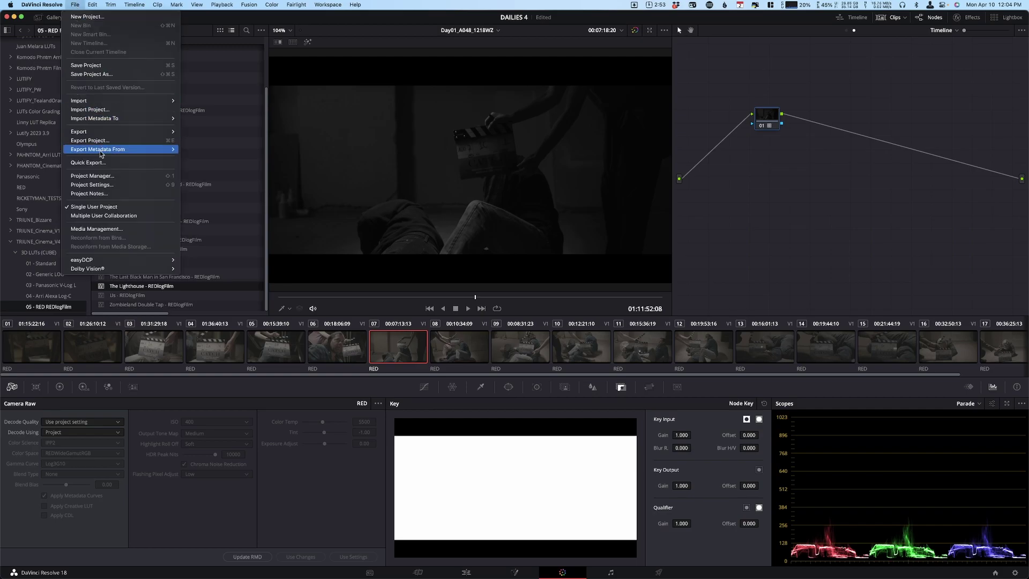
pyautogui.click(106, 185)
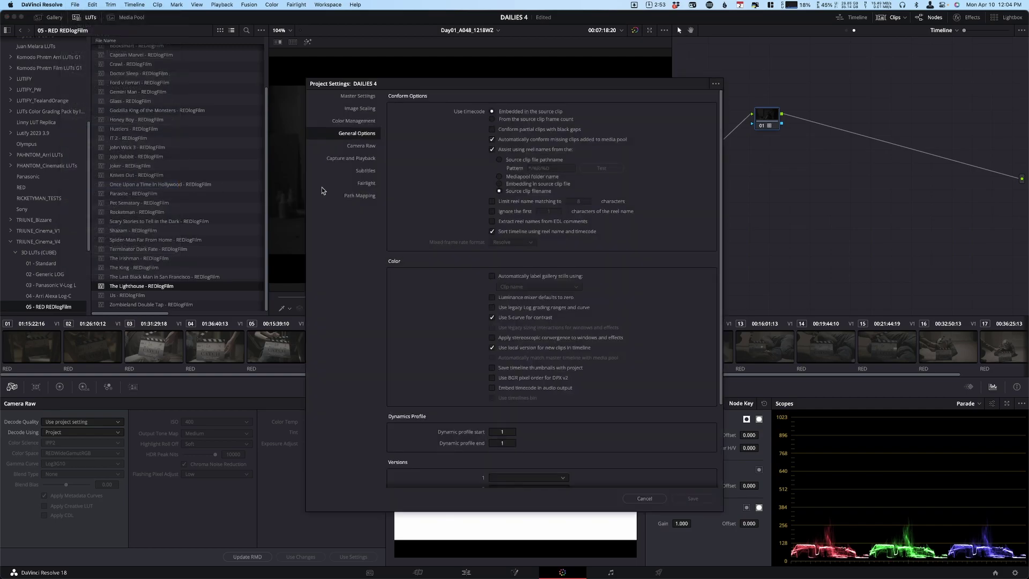
pyautogui.click(368, 121)
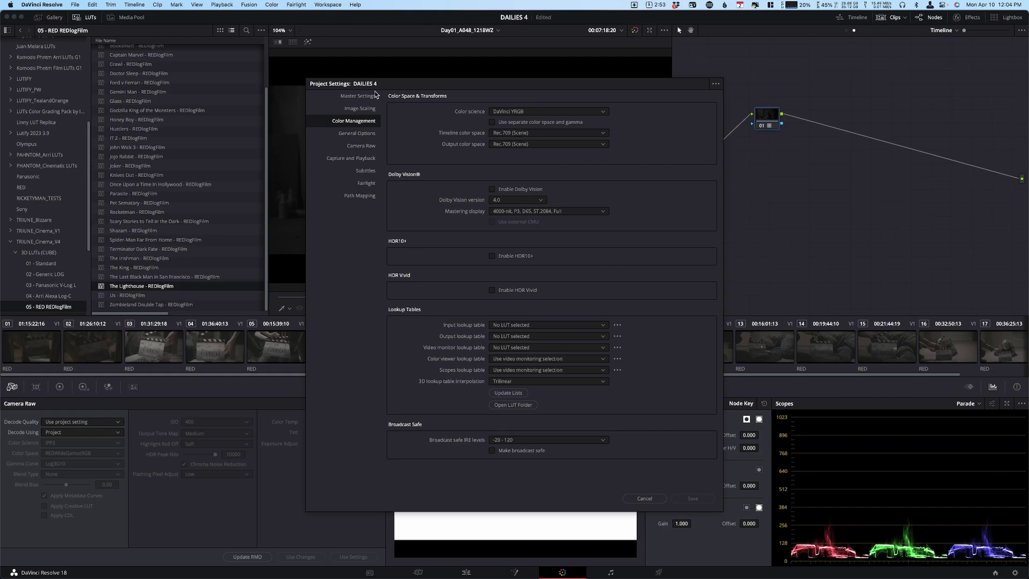
pyautogui.click(362, 147)
pyautogui.click(512, 111)
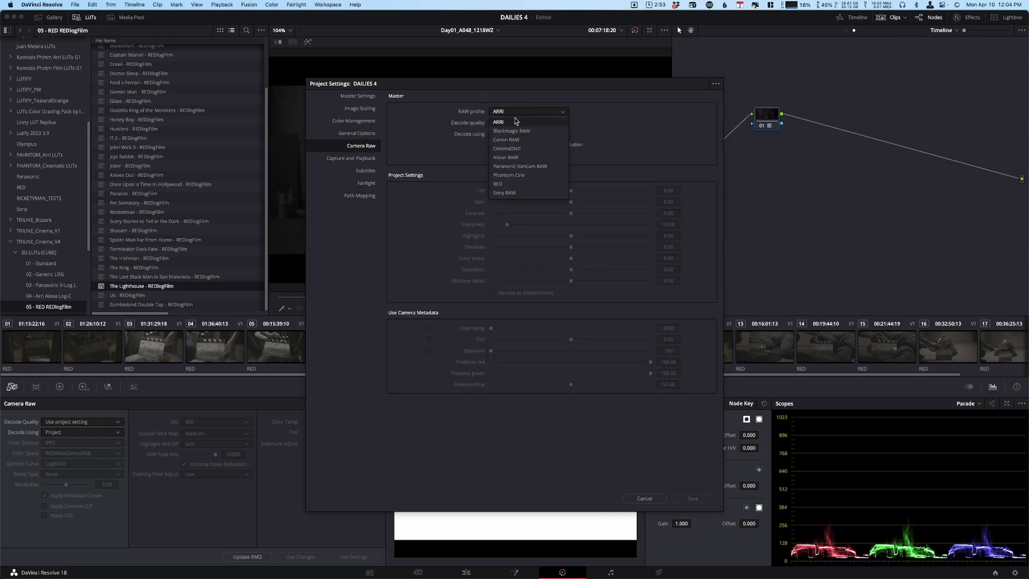
pyautogui.click(526, 185)
# Set the RED decode quality to Full res. premium, the bit depth to 16 and decoding to use the Project settings.
pyautogui.click(514, 123)
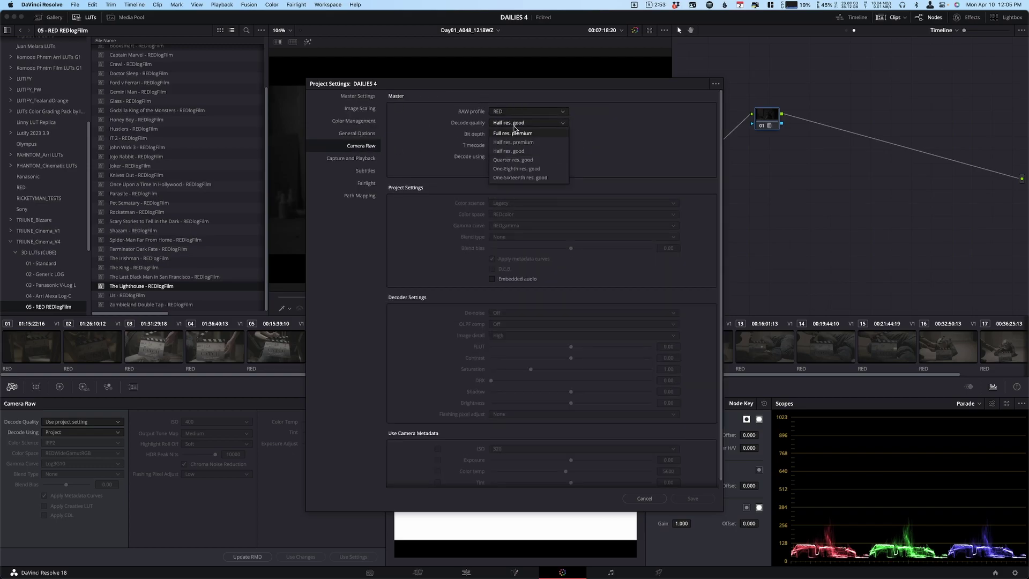
pyautogui.click(518, 134)
pyautogui.click(517, 134)
pyautogui.click(510, 160)
pyautogui.click(501, 157)
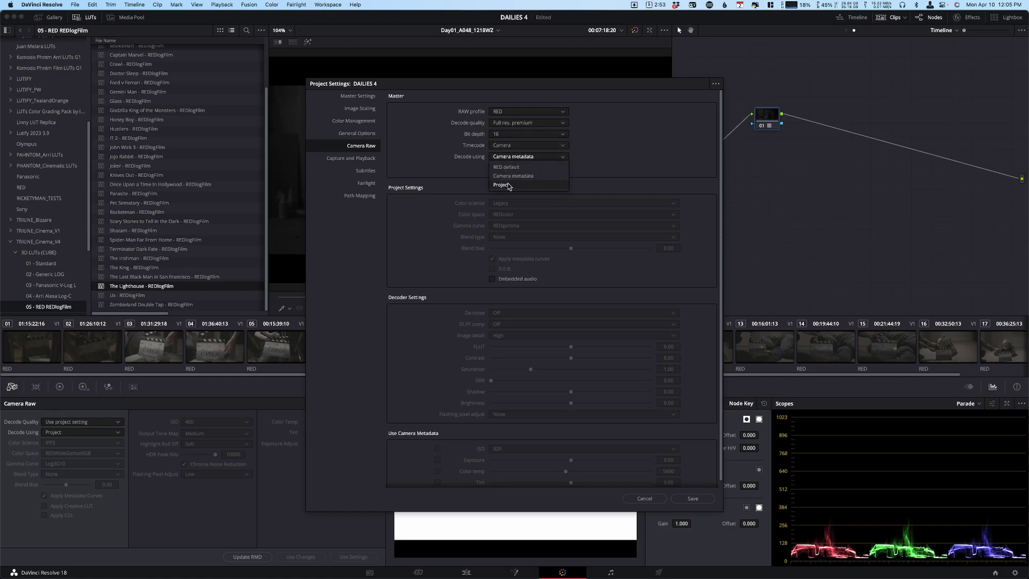
pyautogui.click(508, 186)
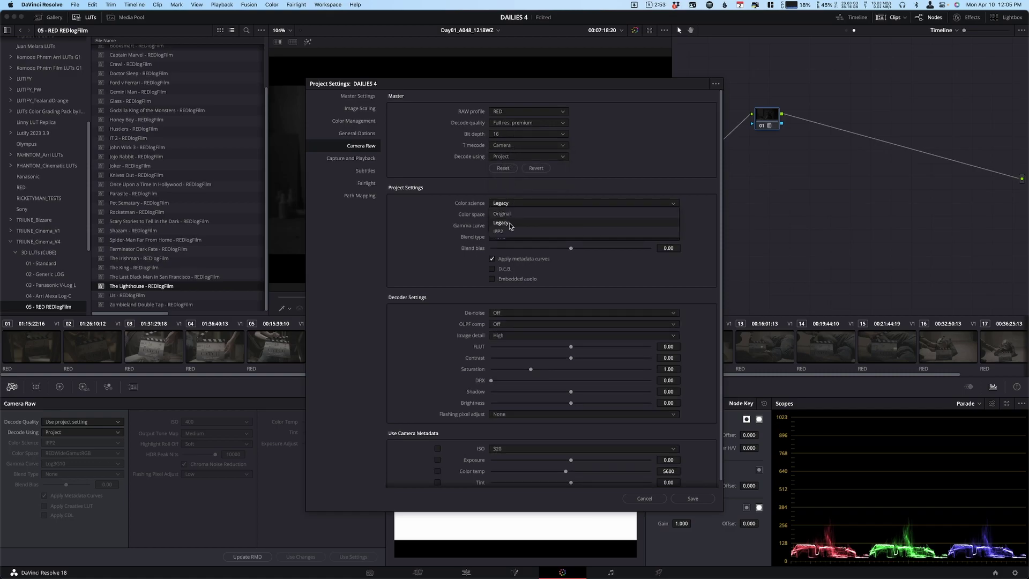
# Set the RED color science to IPP2, with REDWideGamutRGB color space, Log3G10 gamma curve and Simple blend type.
pyautogui.click(513, 214)
pyautogui.click(514, 225)
pyautogui.click(517, 226)
pyautogui.click(518, 236)
pyautogui.click(521, 238)
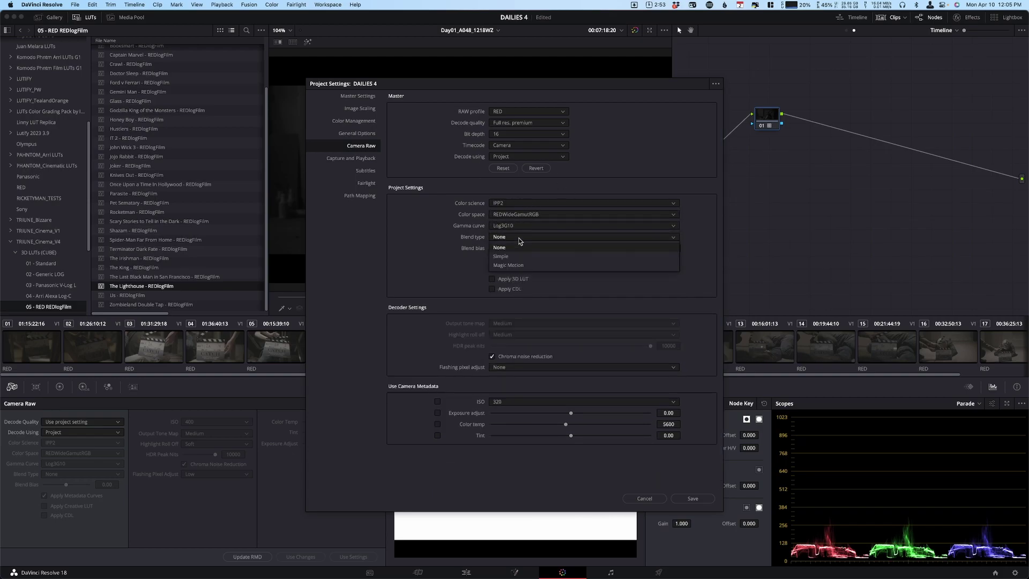
pyautogui.click(519, 259)
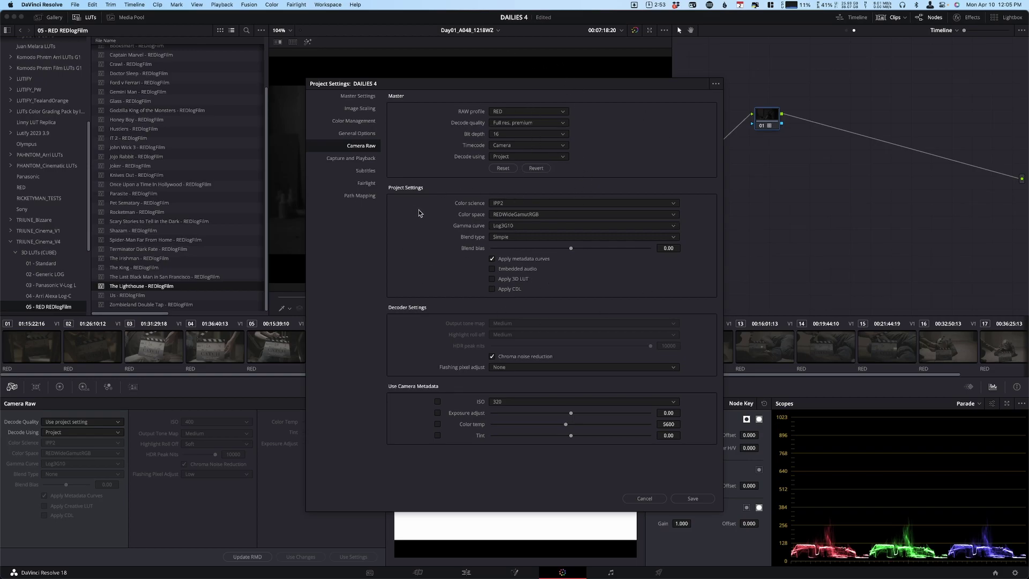
# Set the RED flashing pixel adjustment to Medium and choose a new project ISO value.
pyautogui.click(530, 368)
pyautogui.click(519, 396)
pyautogui.click(503, 403)
pyautogui.scroll(-3, 504, 481)
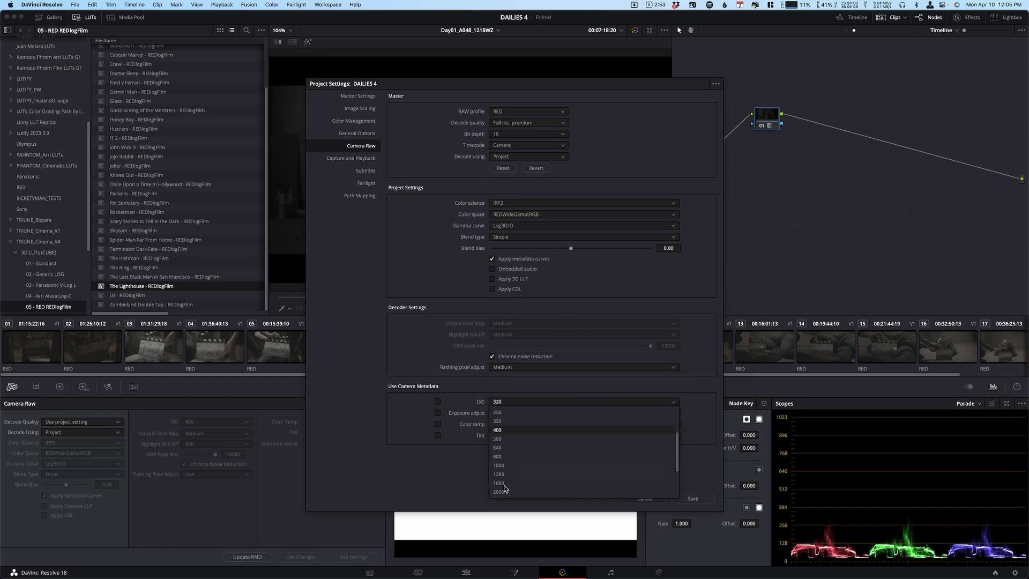
pyautogui.click(505, 462)
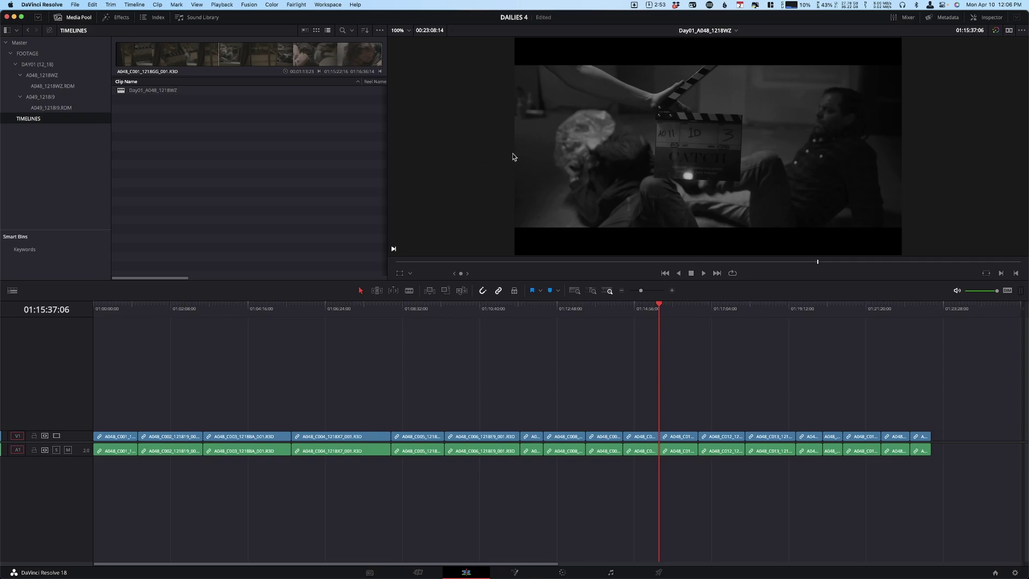
# Open the project's Data Burn-In settings, enable Source TC & Frame Num and set its font to Arial.
pyautogui.click(335, 4)
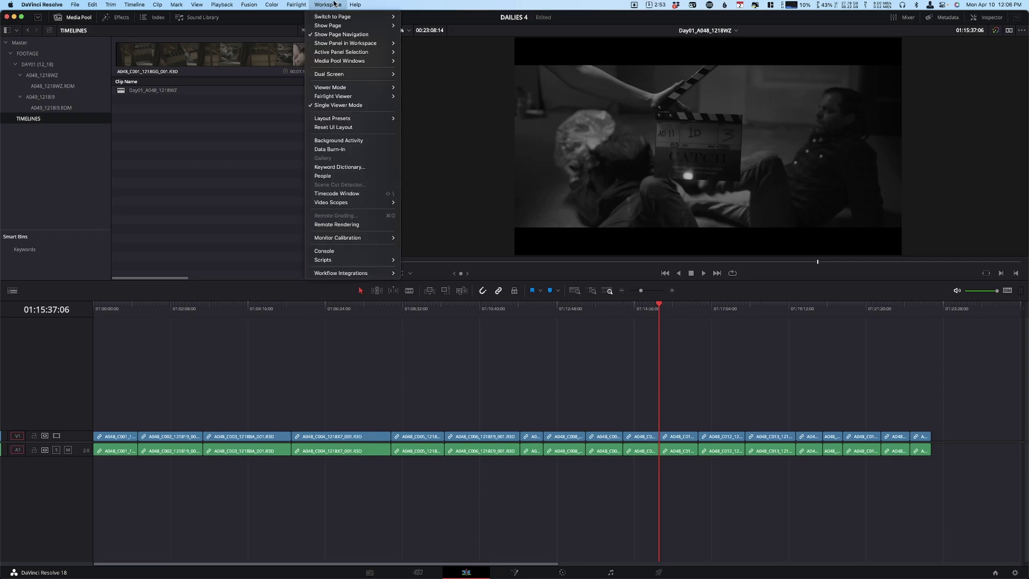
pyautogui.click(342, 150)
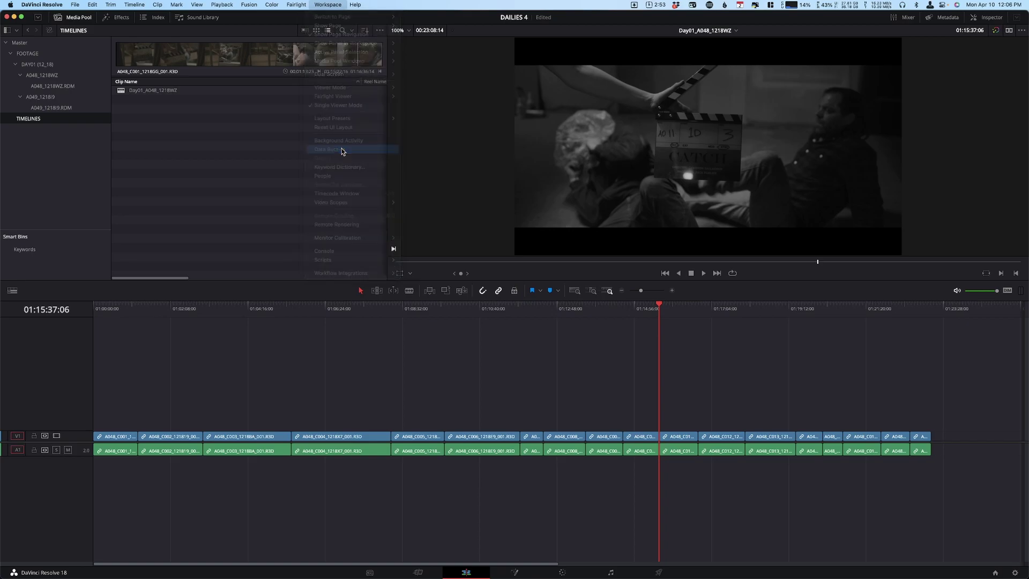
pyautogui.moveTo(331, 192)
pyautogui.mouseDown()
pyautogui.moveTo(343, 164)
pyautogui.moveTo(398, 179)
pyautogui.moveTo(348, 182)
pyautogui.mouseUp()
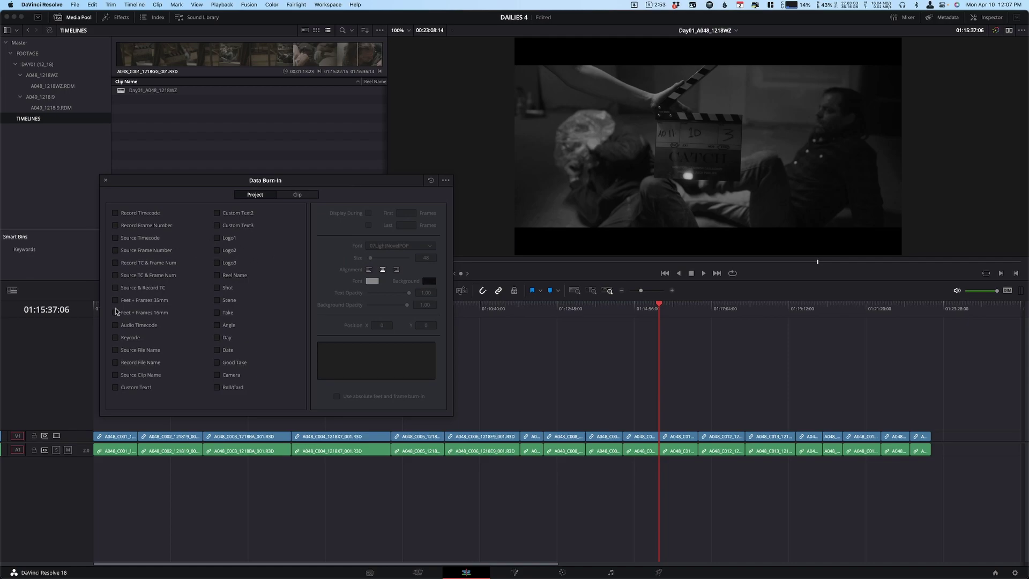
pyautogui.click(116, 278)
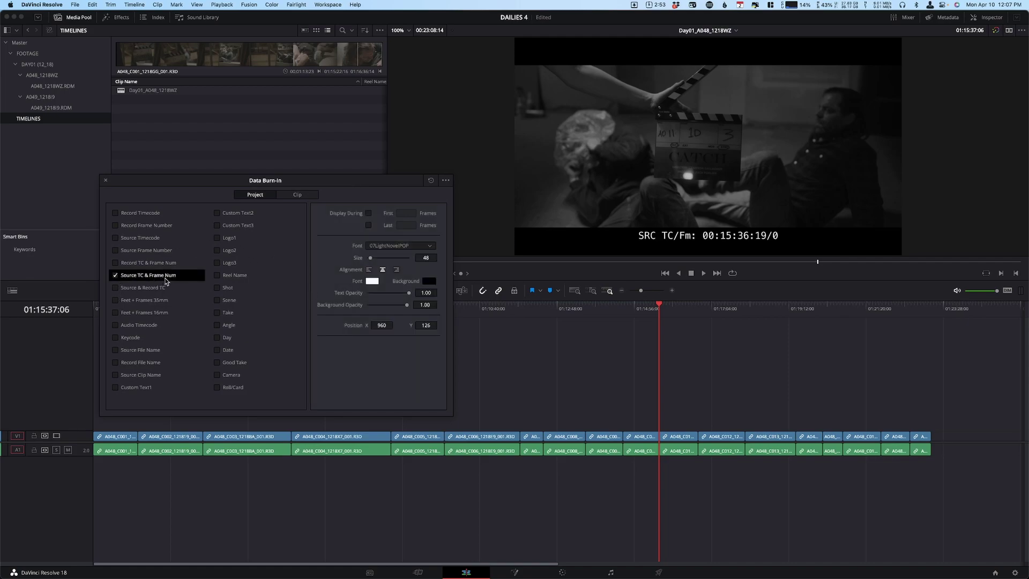
pyautogui.click(381, 247)
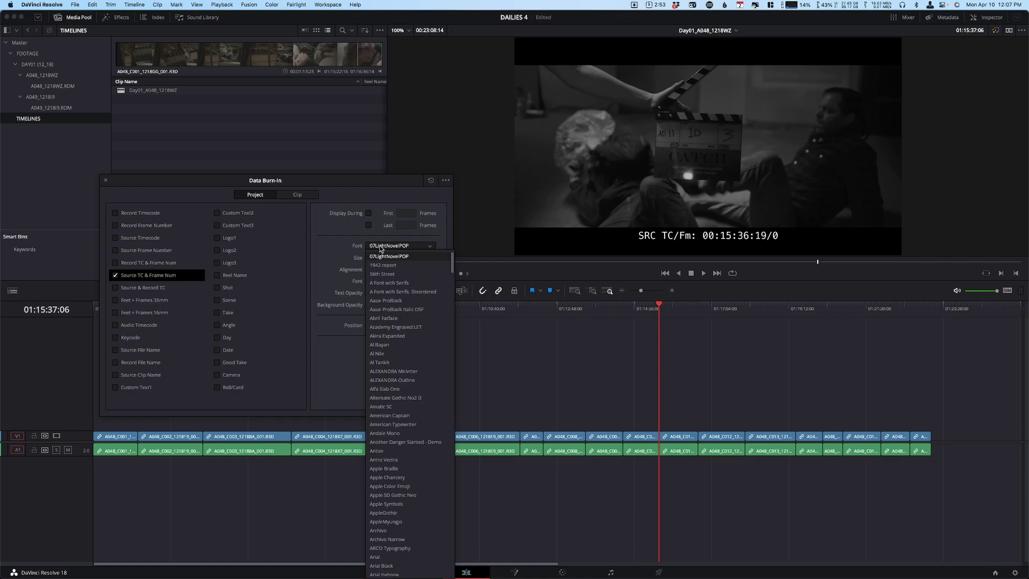
pyautogui.write('arial')
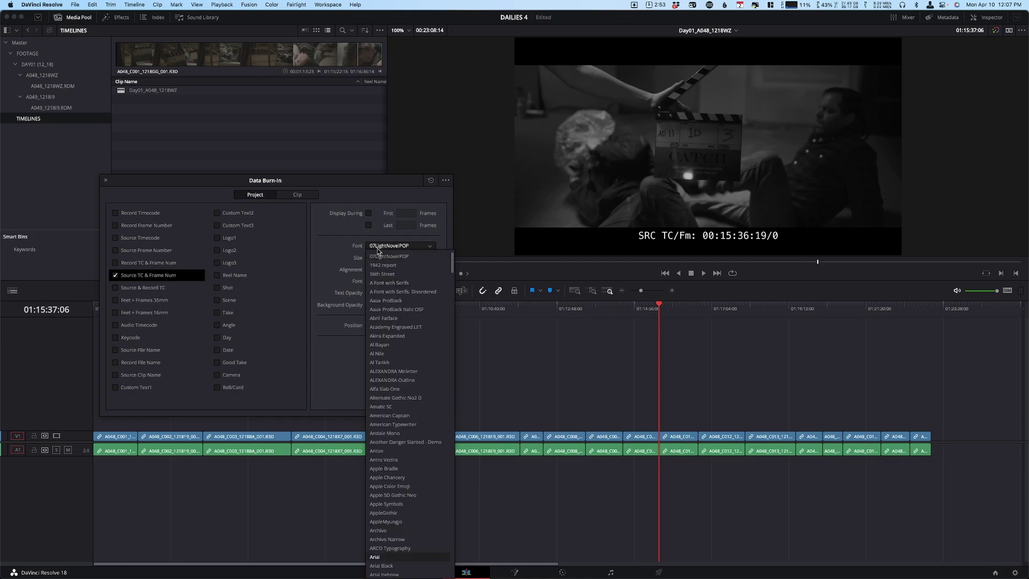
pyautogui.click(382, 556)
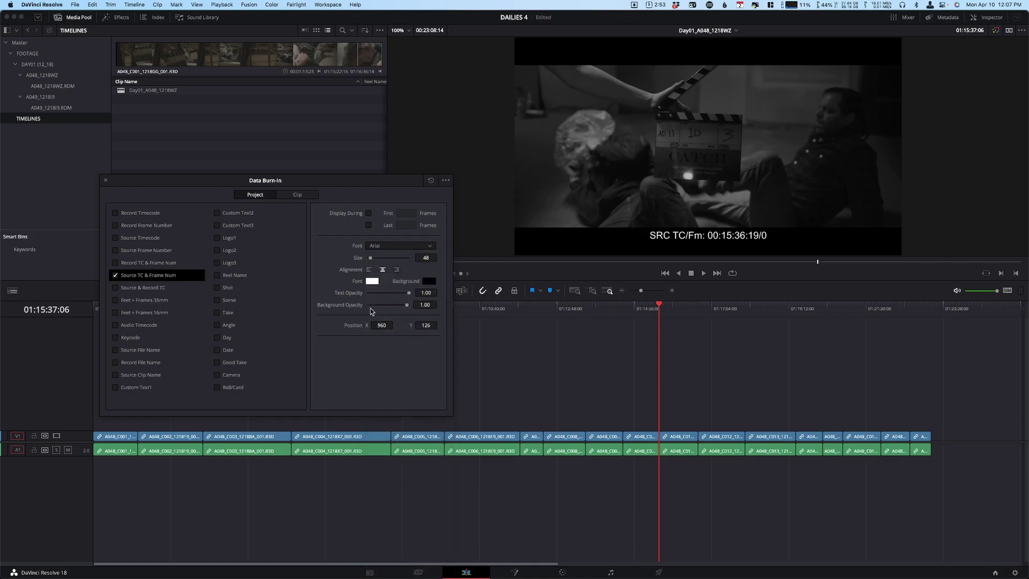
# Set the source timecode burn-in's background opacity to 0.00 and size to 28, and position it at X 238, Y 87.
pyautogui.moveTo(381, 310); pyautogui.dragTo(231, 331)
pyautogui.moveTo(429, 257); pyautogui.dragTo(429, 258)
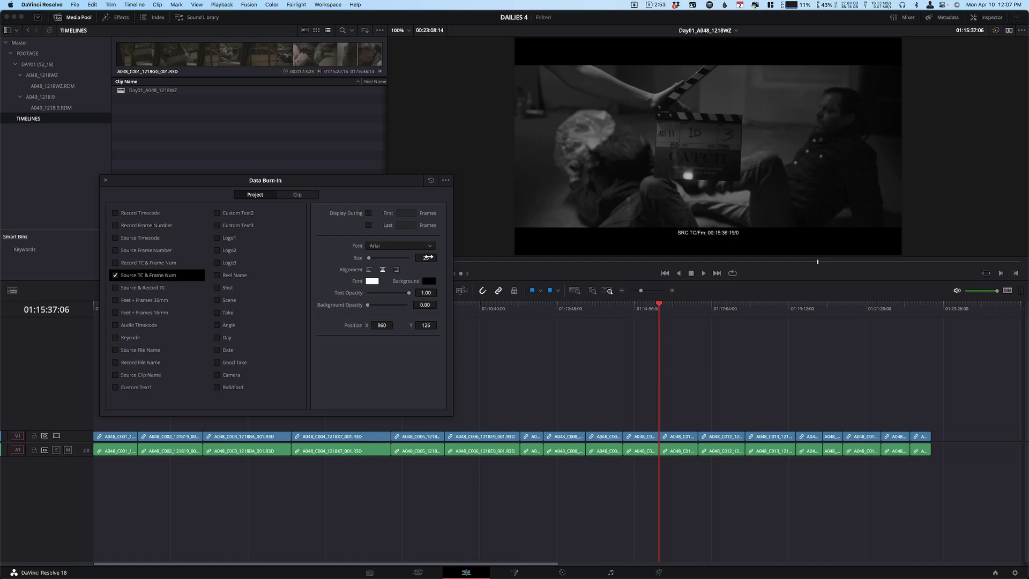
pyautogui.moveTo(428, 325)
pyautogui.mouseDown()
pyautogui.moveTo(403, 346)
pyautogui.moveTo(408, 339)
pyautogui.moveTo(241, 331)
pyautogui.moveTo(91, 337)
pyautogui.mouseUp()
pyautogui.moveTo(430, 326); pyautogui.dragTo(437, 326)
pyautogui.moveTo(423, 258); pyautogui.dragTo(425, 257)
pyautogui.moveTo(643, 312); pyautogui.dragTo(660, 294)
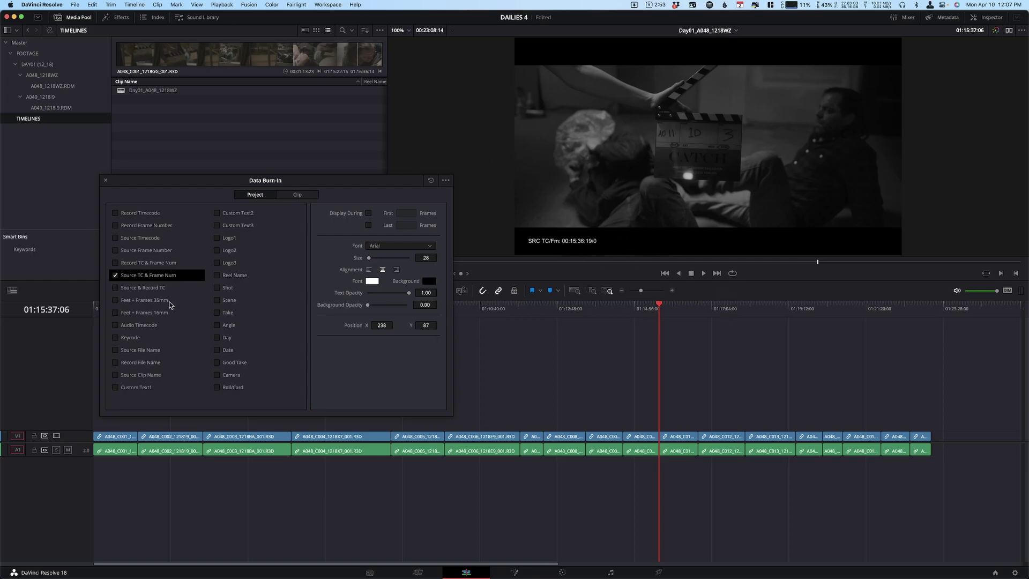
# Enable the Source Clip Name burn-in and position it in the lower blanking at X 937, Y 87.
pyautogui.click(116, 375)
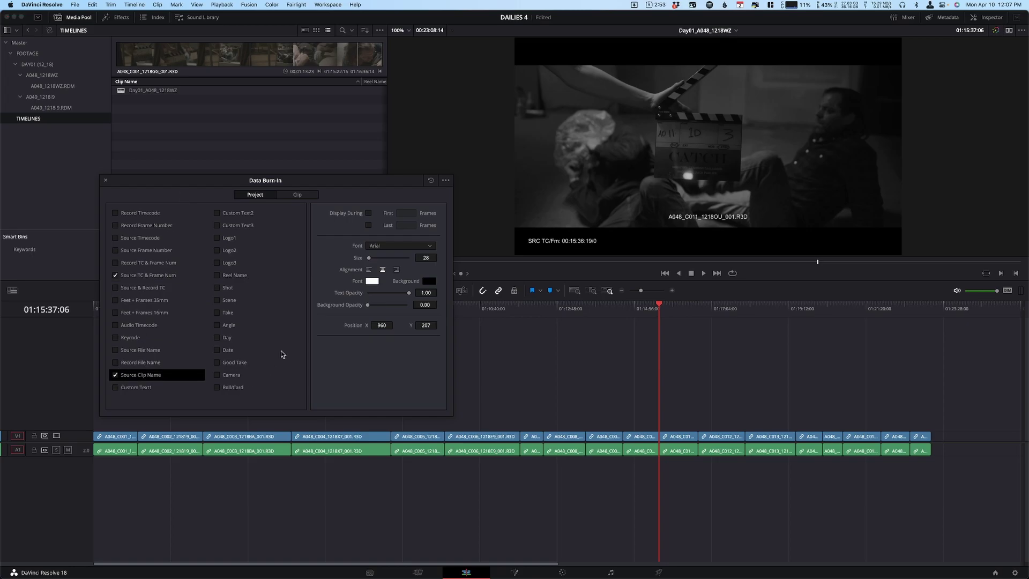
pyautogui.moveTo(421, 324); pyautogui.dragTo(379, 326)
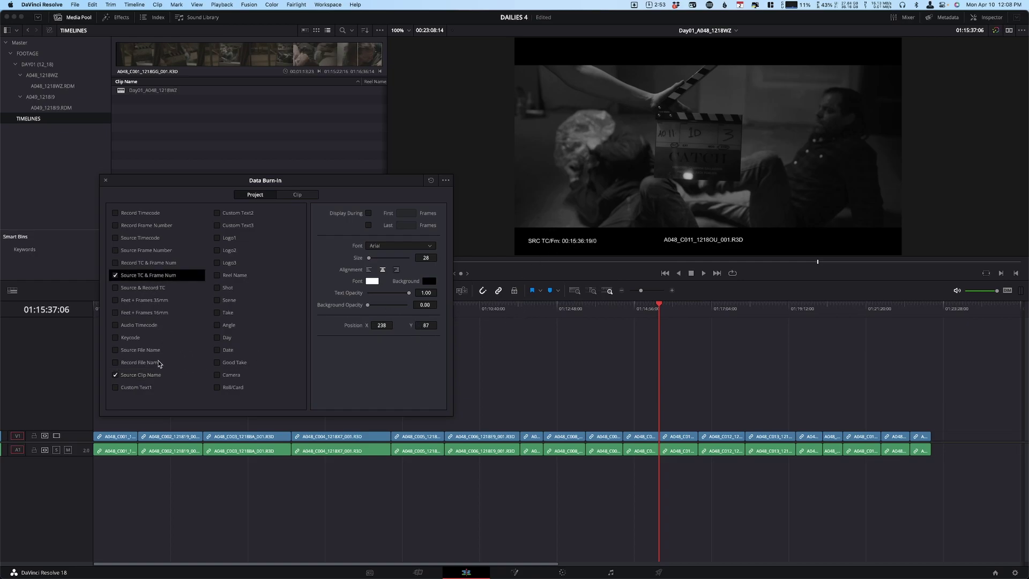
pyautogui.doubleClick(431, 322)
pyautogui.write('87')
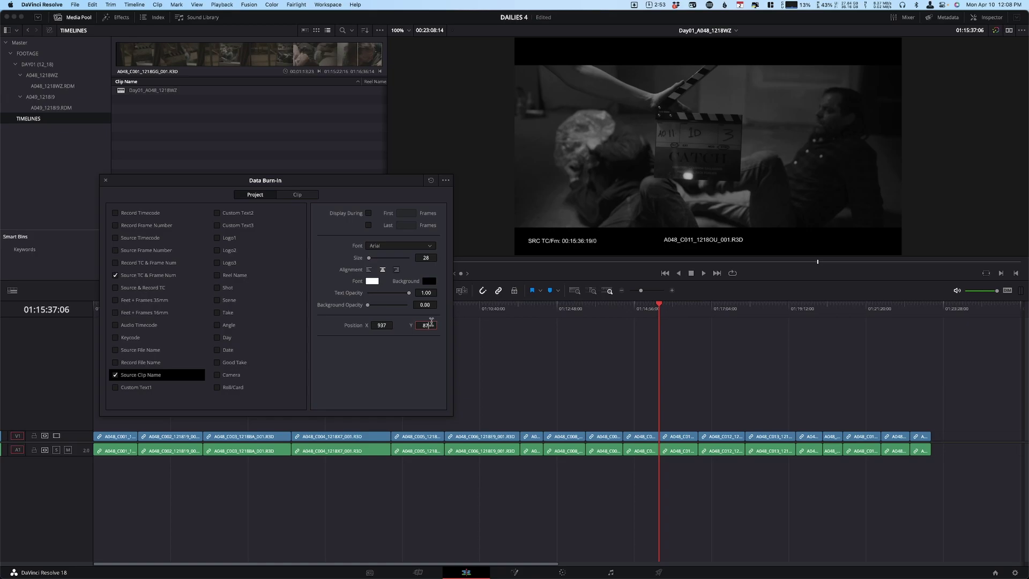
pyautogui.press('Return')
# Enable the Reel Name burn-in and position it in the lower blanking at X 1602, Y 87.
pyautogui.click(233, 278)
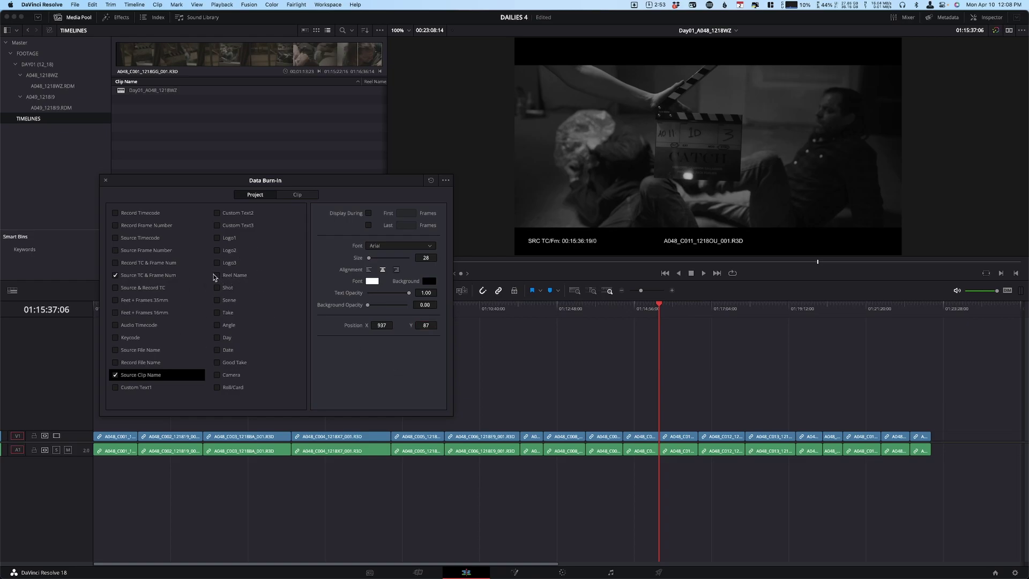
pyautogui.doubleClick(422, 324)
pyautogui.write('87')
pyautogui.press('Return')
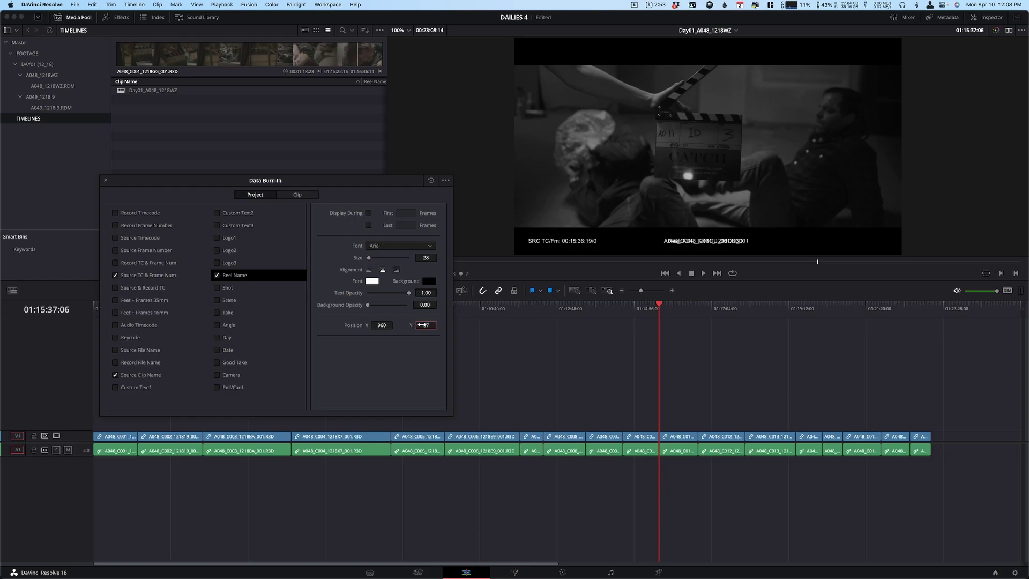
pyautogui.moveTo(370, 323); pyautogui.dragTo(634, 333)
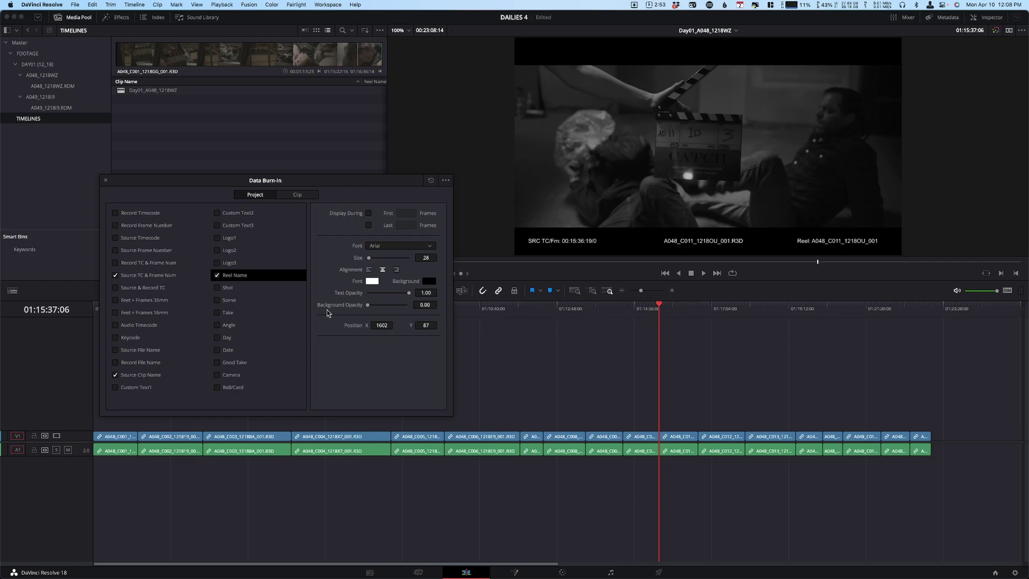
# Enable Custom Text1 reading PROPERTY OF BLACK MOUNTAIN VISUALS and move it into the upper blanking at Y 1020.
pyautogui.click(130, 388)
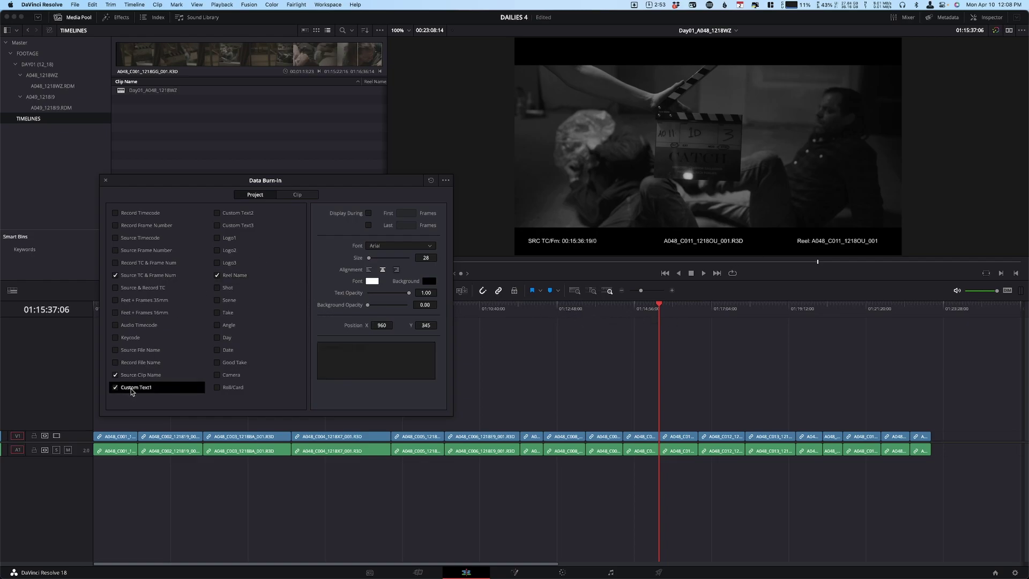
pyautogui.click(374, 359)
pyautogui.write('PROPER')
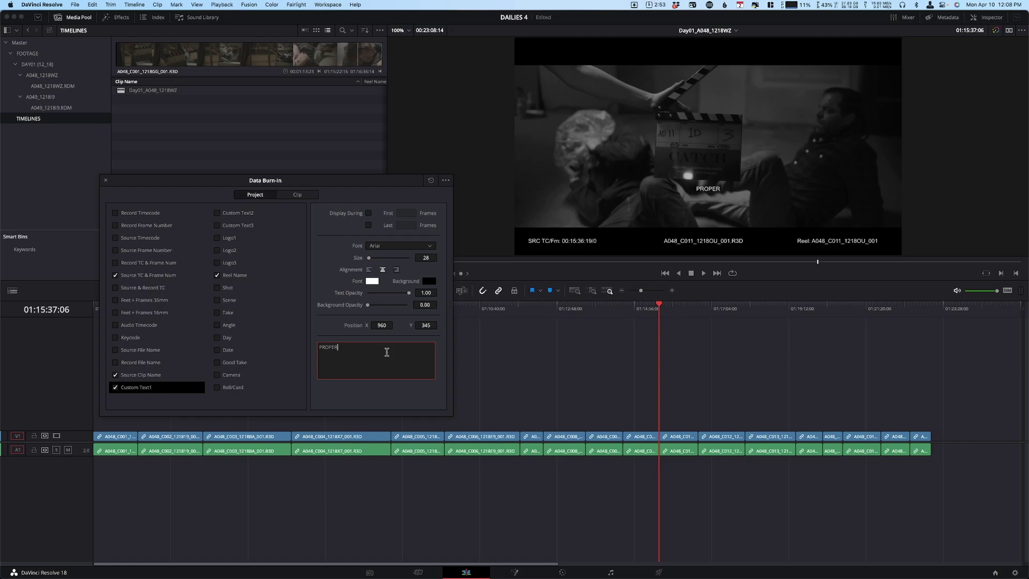
pyautogui.write('TY OF BLACK MOUNTAIN VISUALS')
pyautogui.moveTo(426, 325)
pyautogui.mouseDown()
pyautogui.moveTo(609, 299)
pyautogui.moveTo(700, 266)
pyautogui.mouseUp()
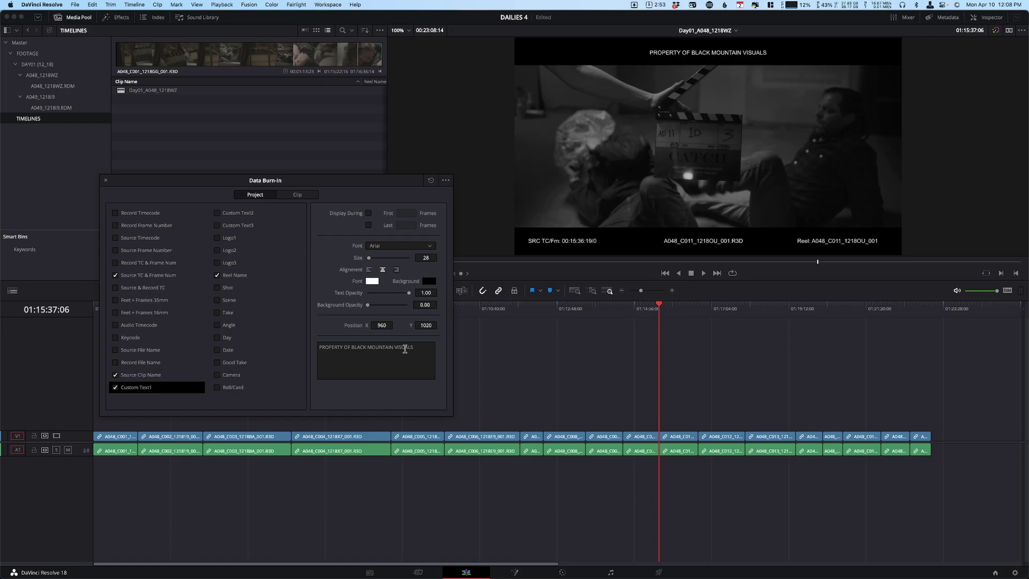
# Enable the Custom Text2 burn-in with the text Day01_A048_1218WZ.
pyautogui.click(231, 214)
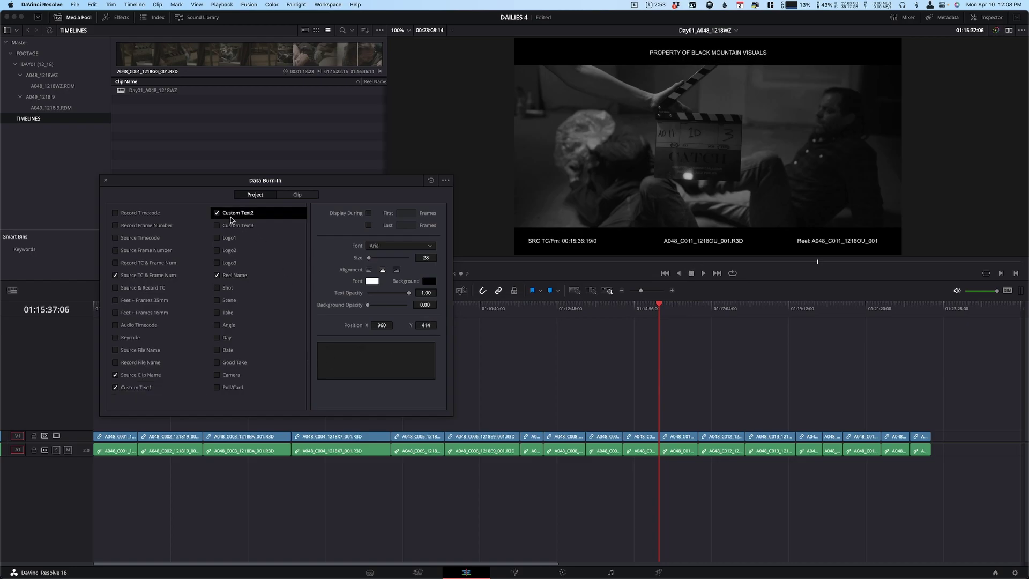
pyautogui.click(370, 354)
pyautogui.write('Day01_')
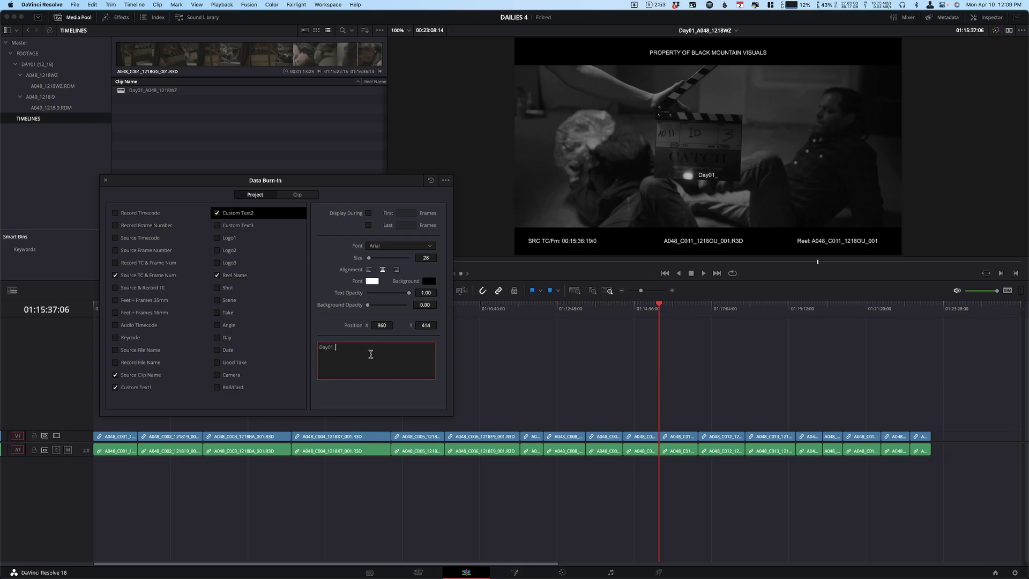
pyautogui.write('A048_1218WZ')
# Position the Custom Text2 burn-in in the upper blanking at X 236, Y 1020, level with Custom Text1.
pyautogui.moveTo(430, 324); pyautogui.dragTo(478, 312)
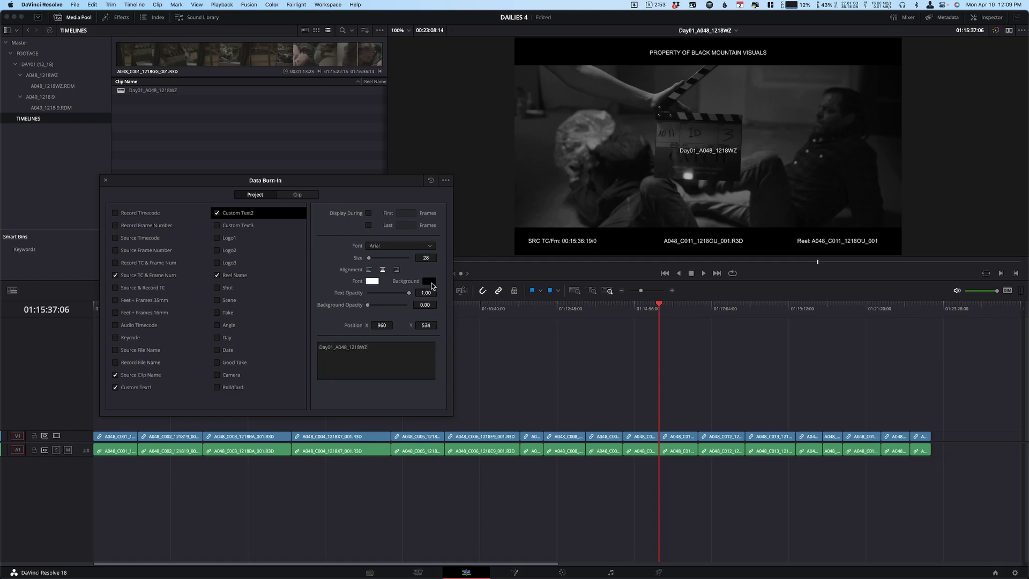
pyautogui.click(155, 387)
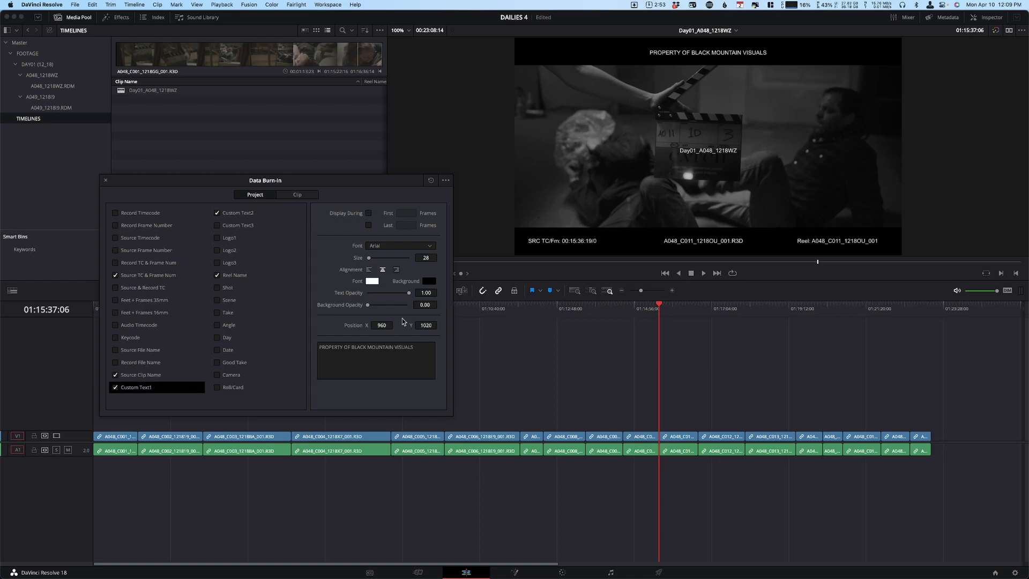
pyautogui.click(264, 216)
pyautogui.doubleClick(425, 327)
pyautogui.write('1020')
pyautogui.press('Return')
pyautogui.moveTo(377, 324)
pyautogui.mouseDown()
pyautogui.moveTo(179, 356)
pyautogui.moveTo(90, 386)
pyautogui.mouseUp()
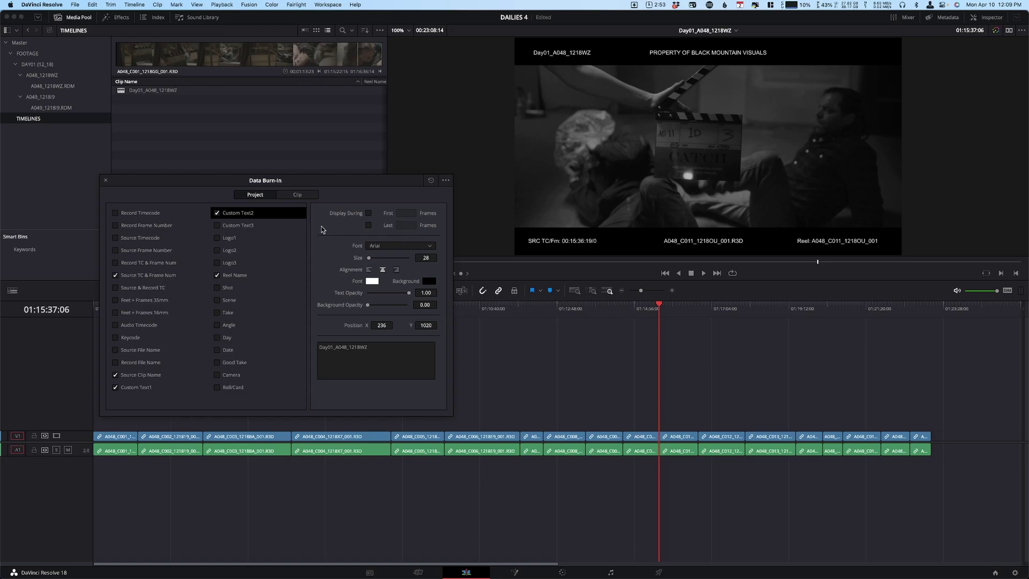
# Enable Custom Text3 reading CATCH_SHORT_FILM and position it in the upper blanking at X 1599, Y 1020.
pyautogui.click(226, 228)
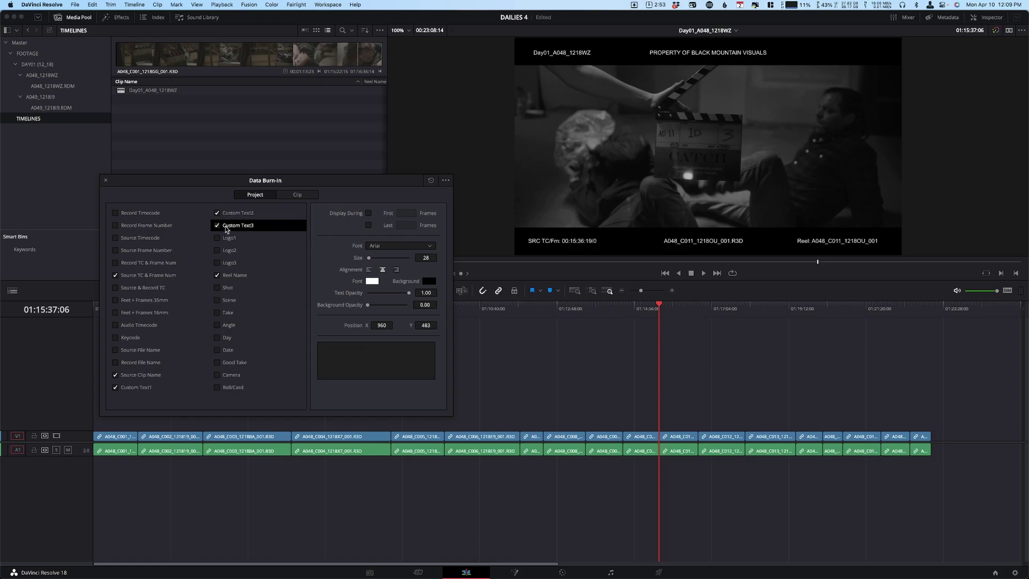
pyautogui.click(389, 371)
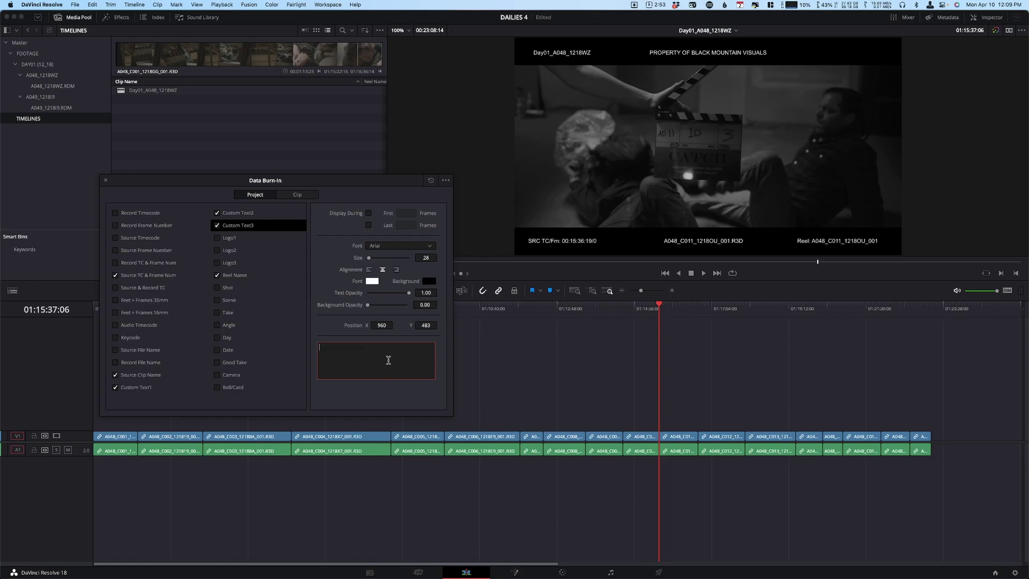
pyautogui.write('CATCH_SHORT_FILM')
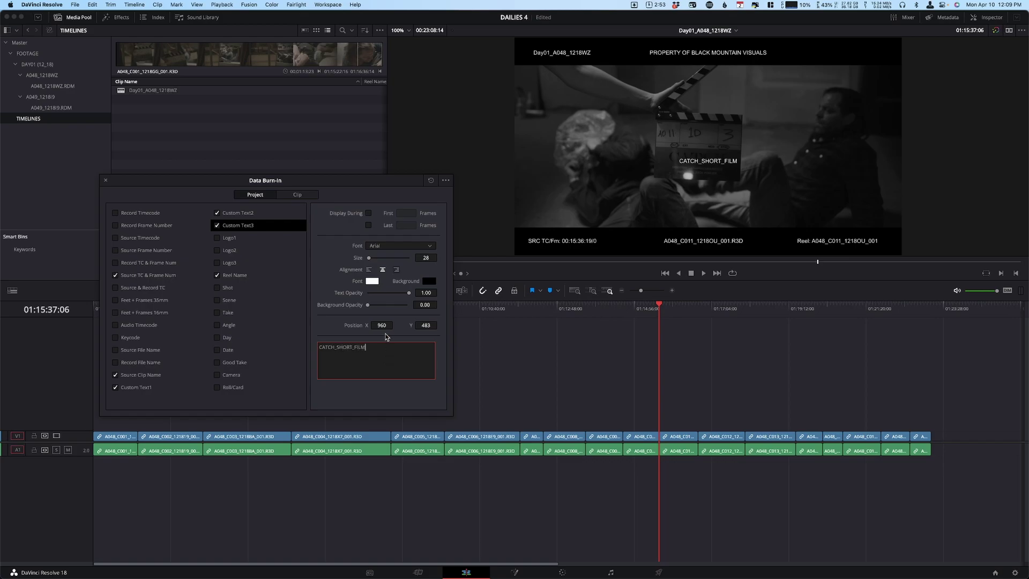
pyautogui.click(426, 324)
pyautogui.write('1020')
pyautogui.press('Return')
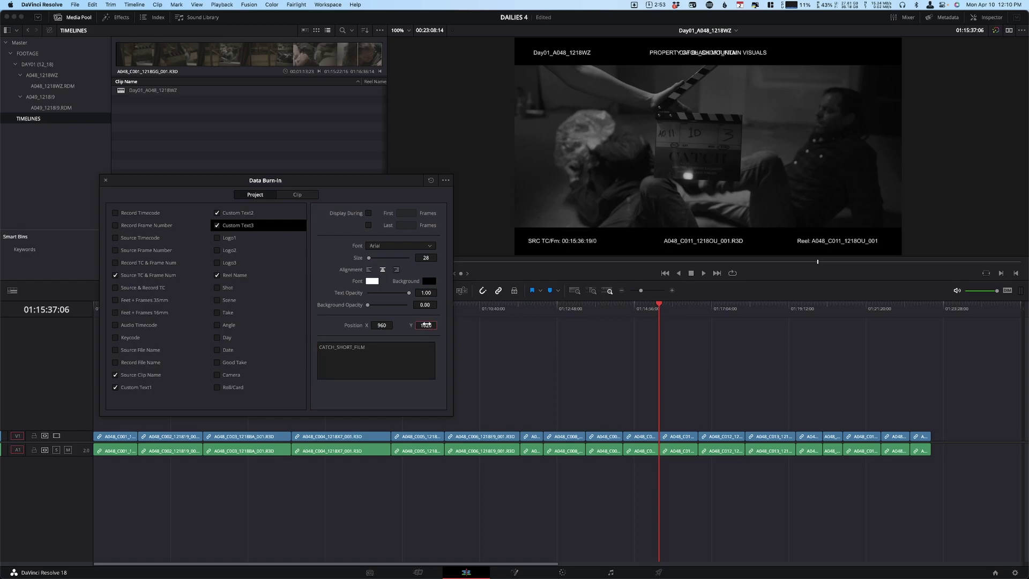
pyautogui.moveTo(373, 325); pyautogui.dragTo(632, 313)
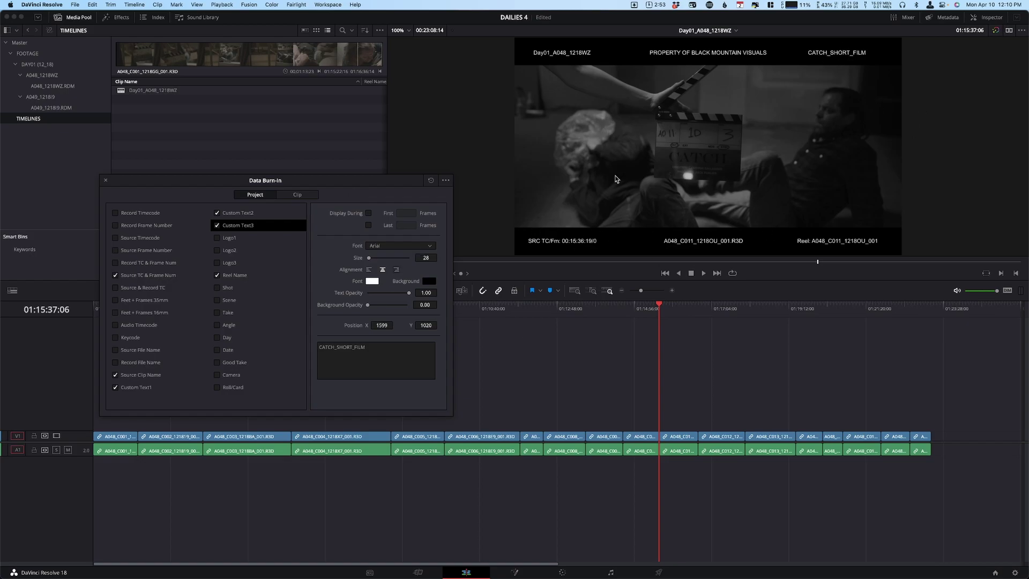
pyautogui.moveTo(339, 185)
pyautogui.mouseDown()
pyautogui.moveTo(378, 171)
pyautogui.moveTo(370, 174)
pyautogui.mouseUp()
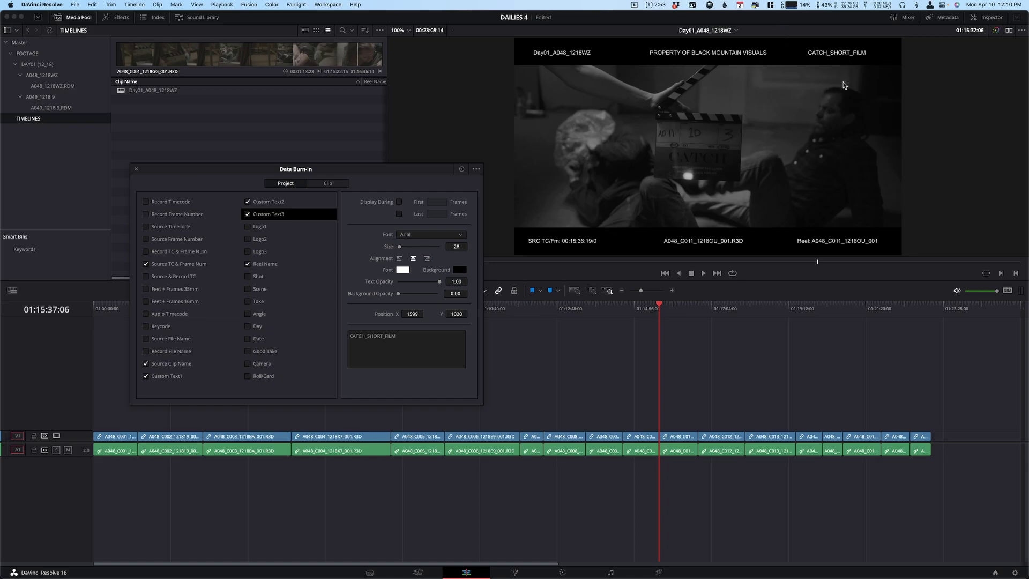
pyautogui.click(412, 340)
pyautogui.press('super+a')
pyautogui.press('BackSpace')
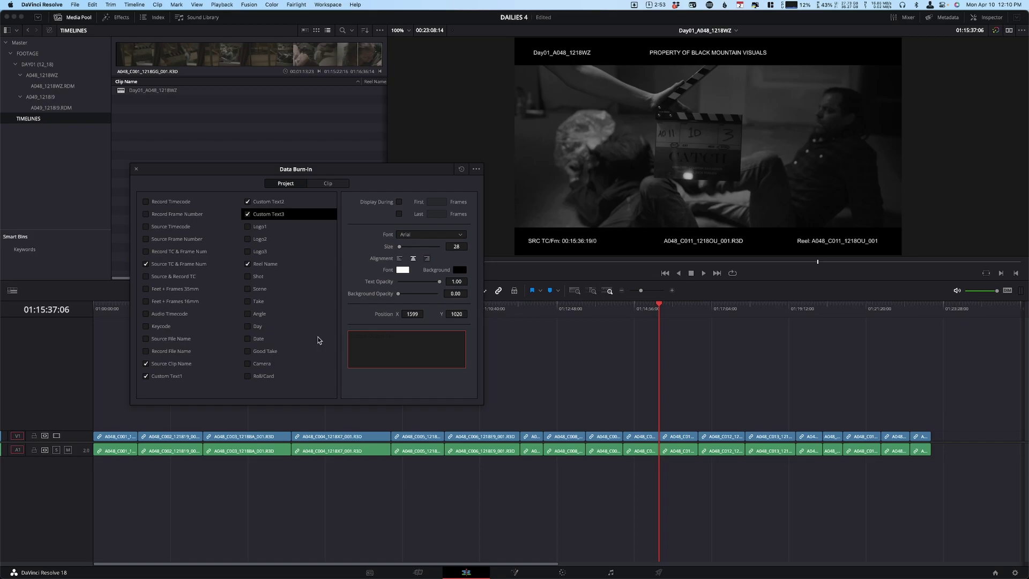
pyautogui.press('super+z')
# Close the burn-in settings and set up the timeline's delivery to render as individual clips.
pyautogui.click(137, 169)
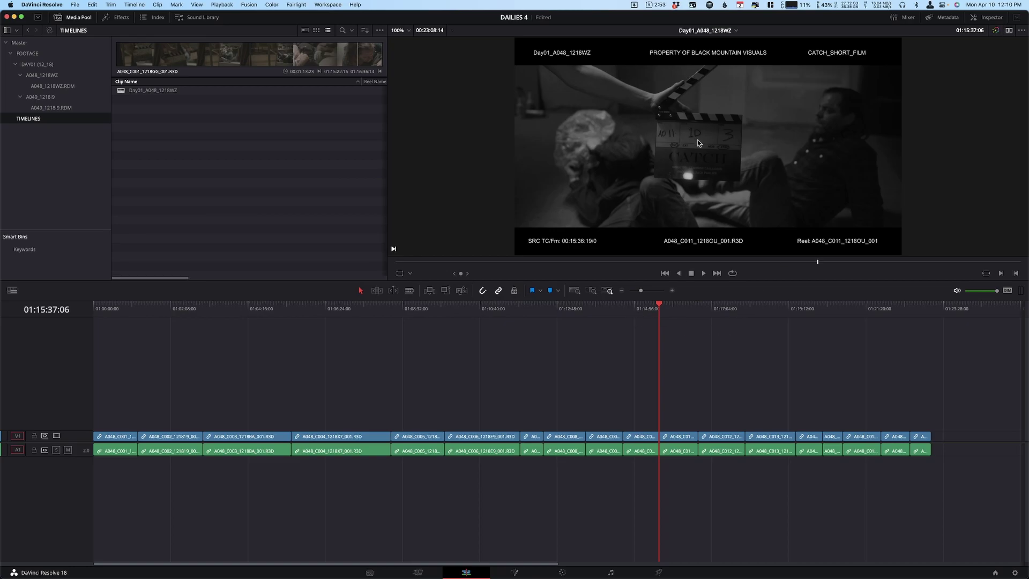
pyautogui.click(658, 571)
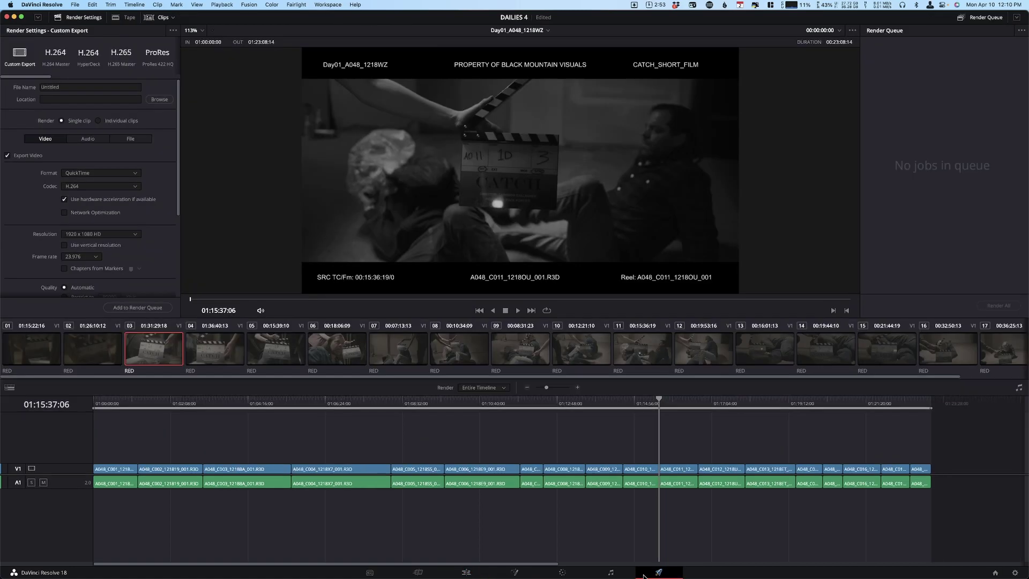
pyautogui.click(98, 121)
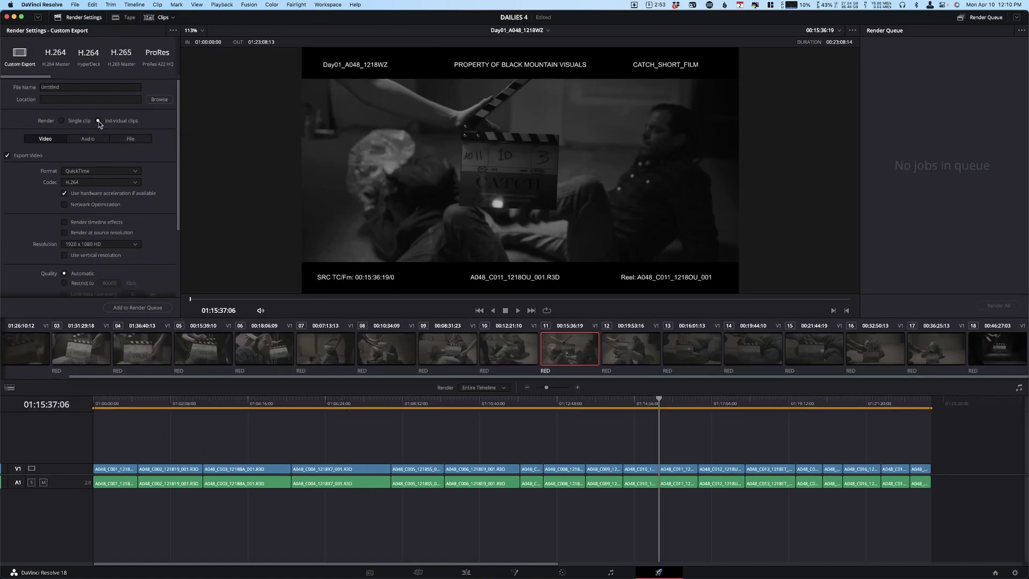
# Set the export format to QuickTime and the codec to Apple ProRes with the Apple ProRes 422 LT type.
pyautogui.click(89, 172)
pyautogui.click(97, 261)
pyautogui.click(98, 182)
pyautogui.click(96, 197)
pyautogui.click(107, 194)
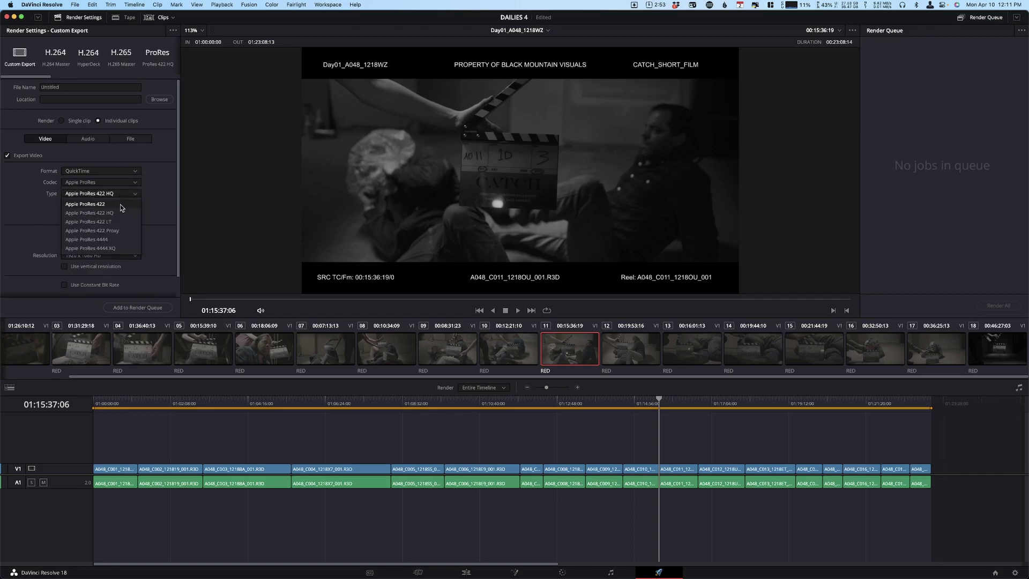
pyautogui.click(132, 220)
# Try the DNxHD codec for the export and look through its 1080p types.
pyautogui.click(89, 182)
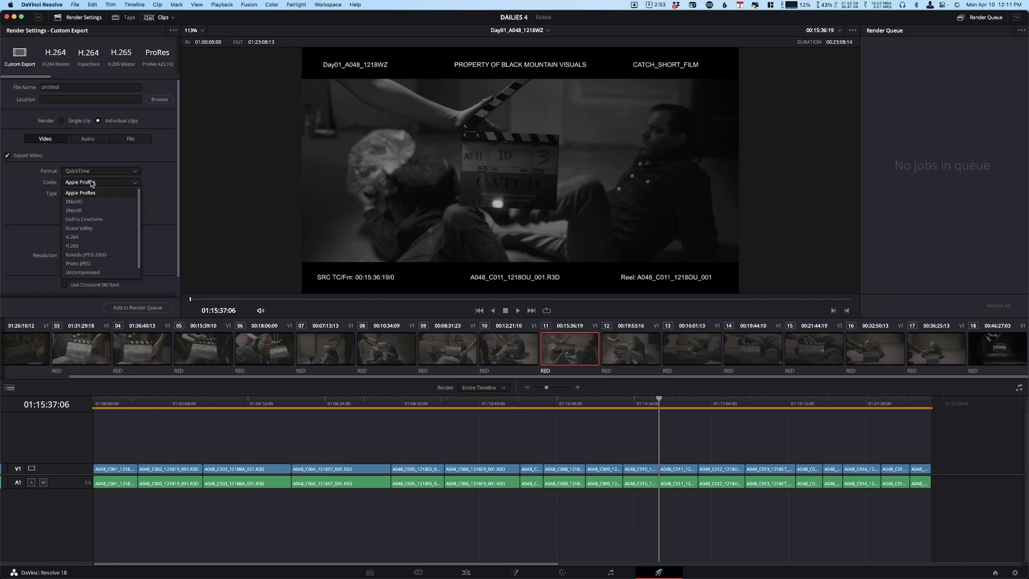
pyautogui.click(83, 202)
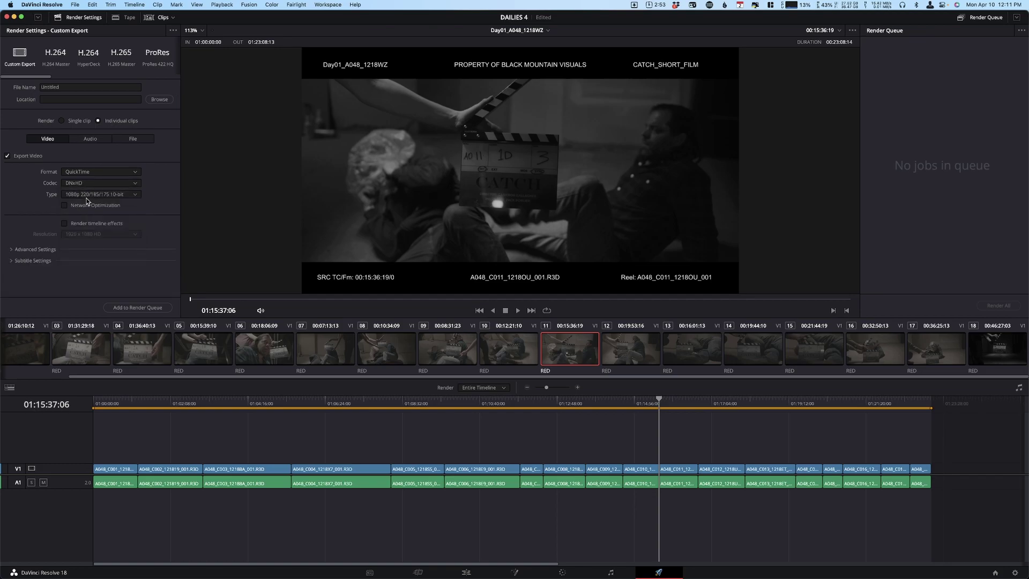
pyautogui.click(87, 194)
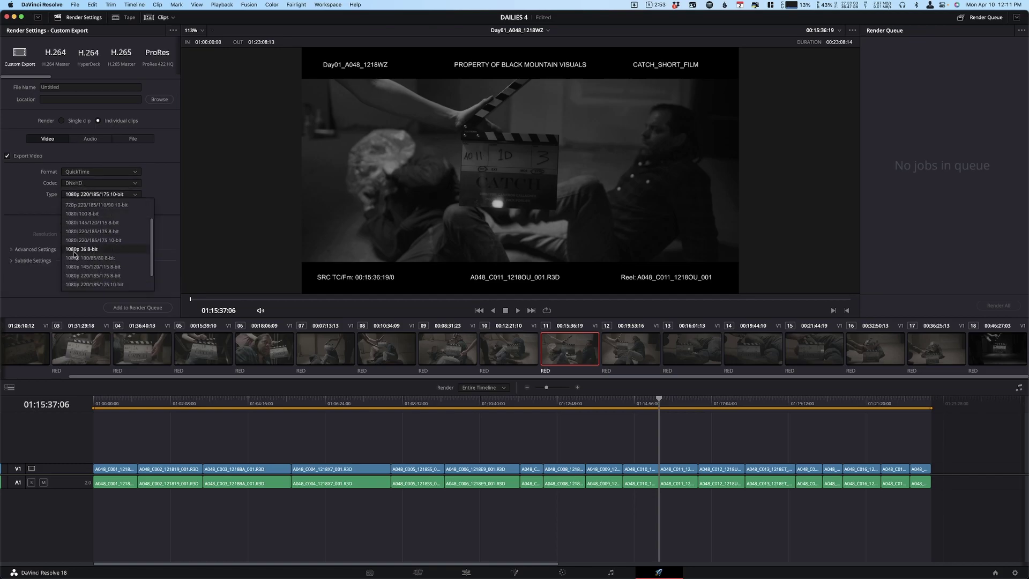
pyautogui.scroll(-2, 93, 255)
pyautogui.click(175, 184)
# Set the export codec to Apple ProRes with the Apple ProRes 422 Proxy type.
pyautogui.click(107, 182)
pyautogui.click(103, 193)
pyautogui.click(107, 193)
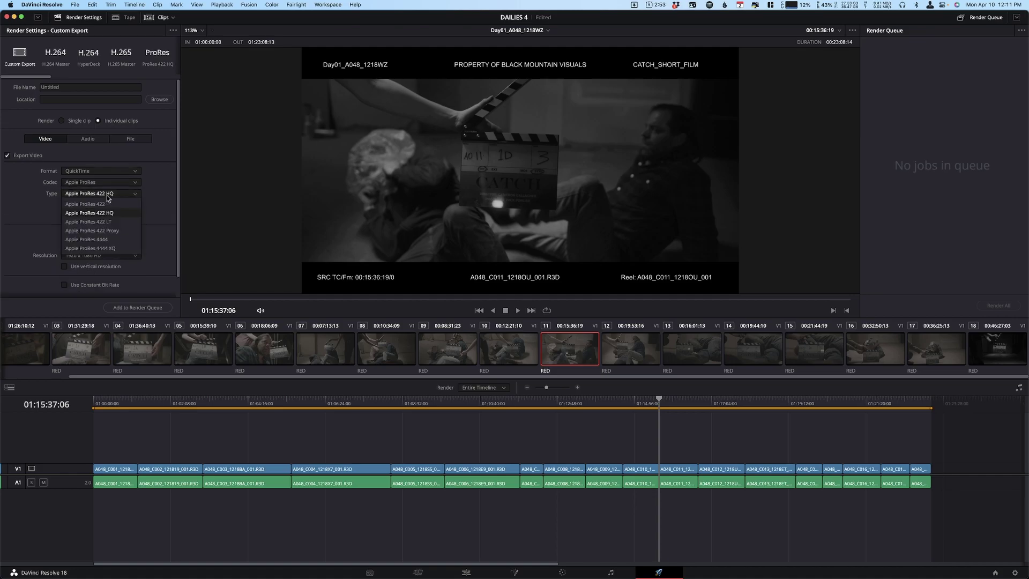
pyautogui.click(119, 230)
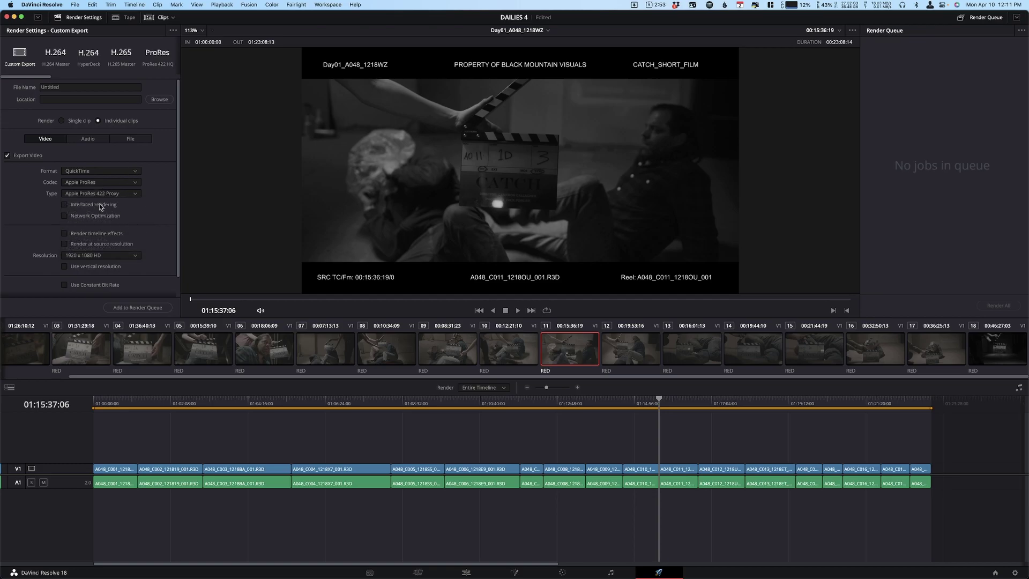
# Try an export resolution of 1280 x 720 HD 720P and return it to 1920 x 1080 HD.
pyautogui.click(128, 256)
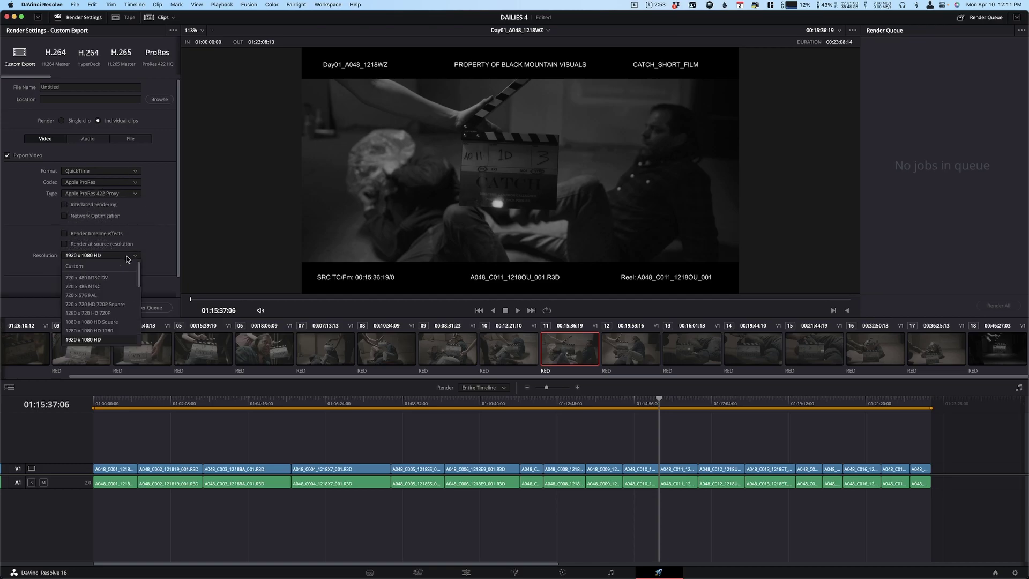
pyautogui.click(123, 313)
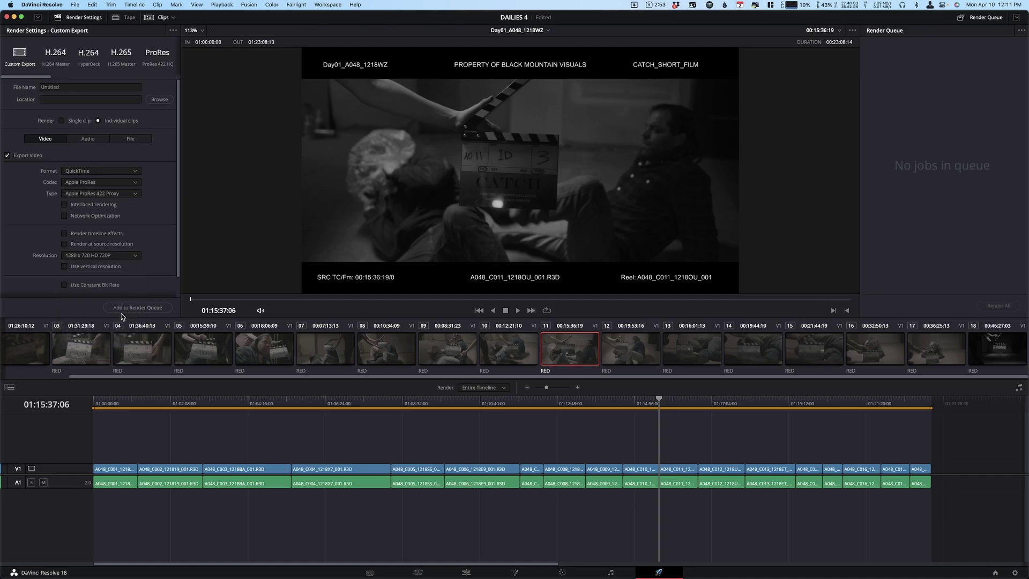
pyautogui.click(125, 256)
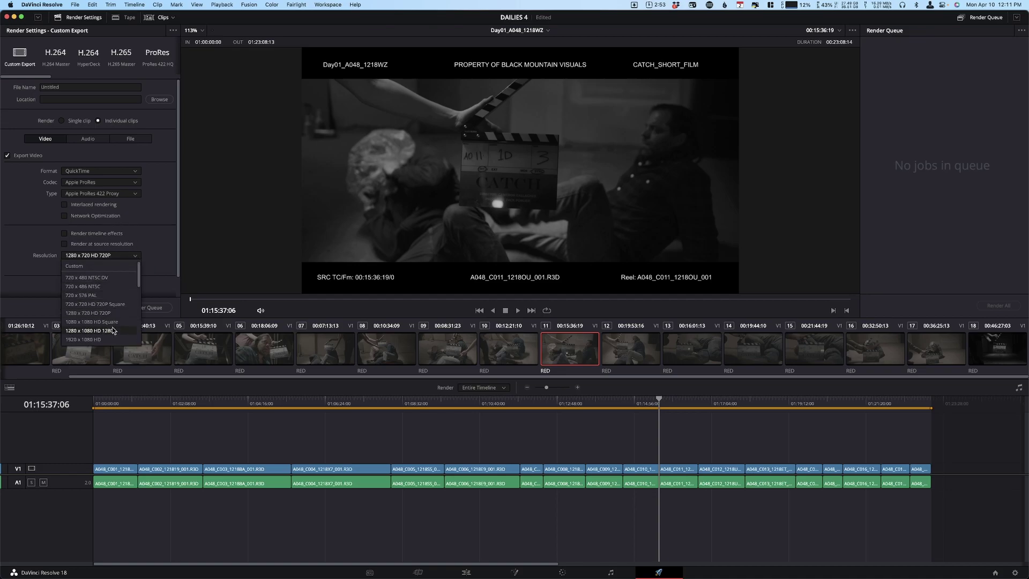
pyautogui.click(115, 339)
# Examine the advanced video export settings, including data levels, data burn-in, proxy media, debayer quality and flat pass options.
pyautogui.scroll(-2, 141, 254)
pyautogui.click(33, 280)
pyautogui.scroll(-3, 99, 252)
pyautogui.scroll(-1, 104, 249)
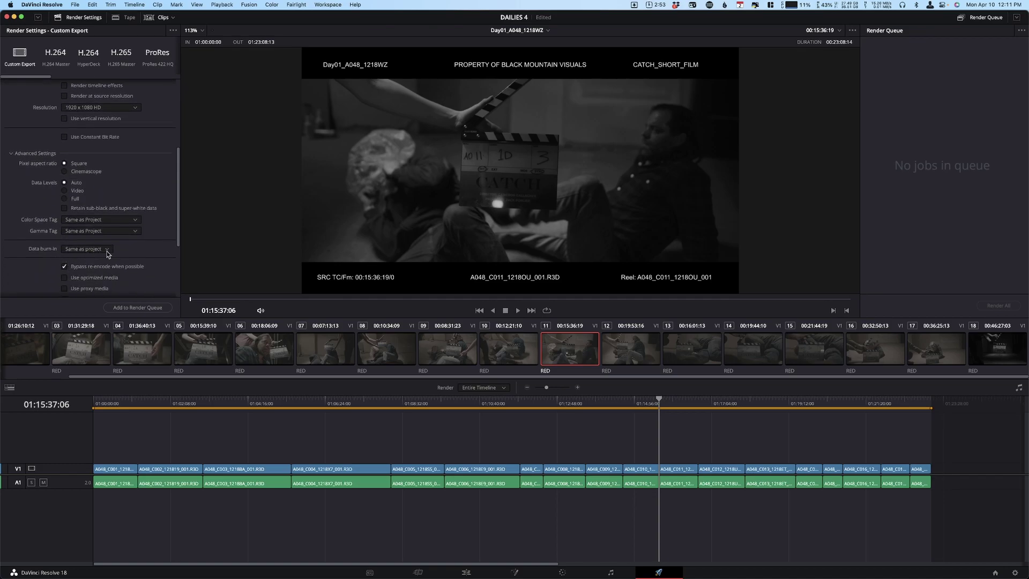
pyautogui.scroll(-2, 99, 255)
pyautogui.scroll(-2, 135, 214)
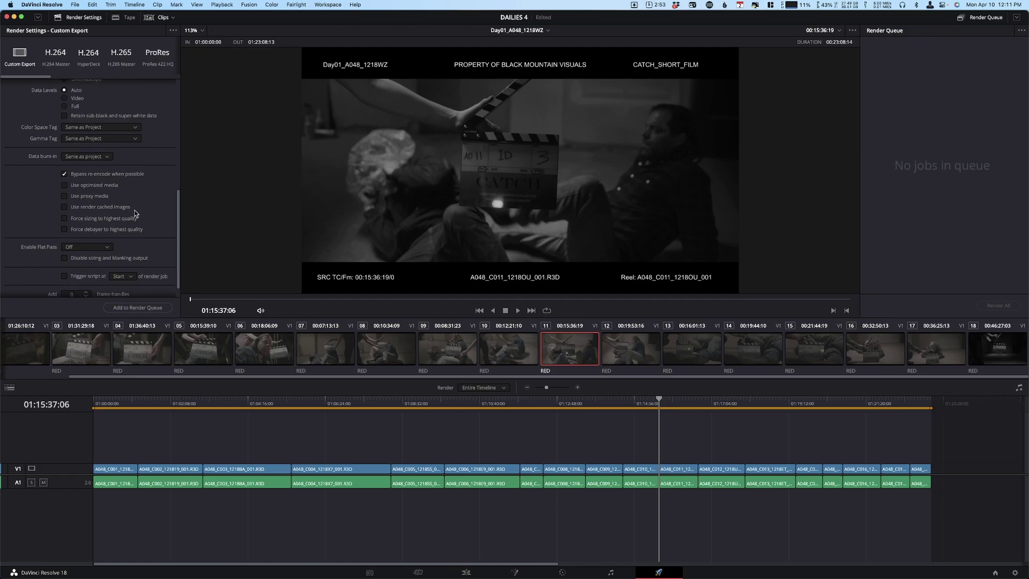
pyautogui.scroll(3, 135, 213)
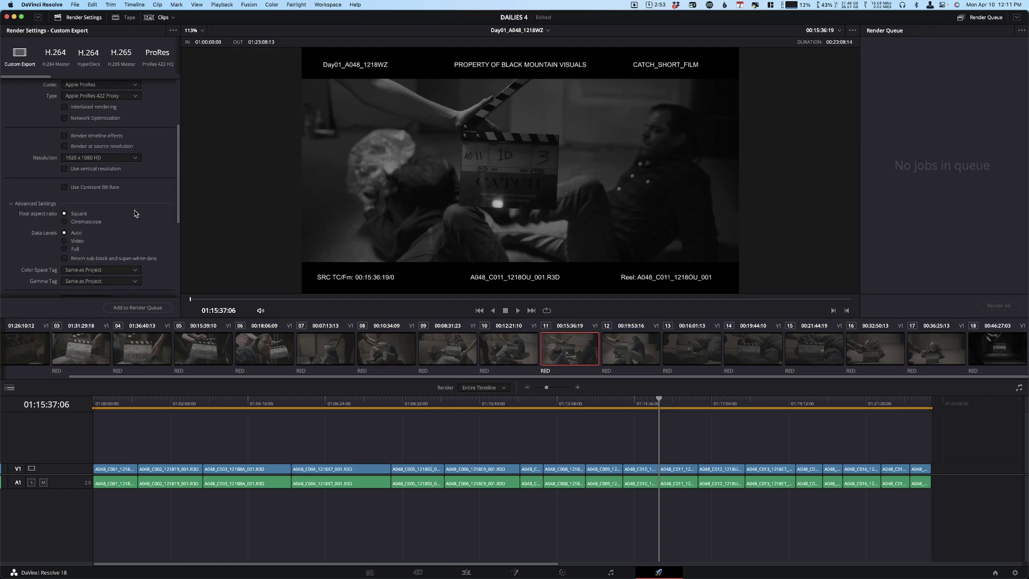
pyautogui.scroll(-3, 135, 213)
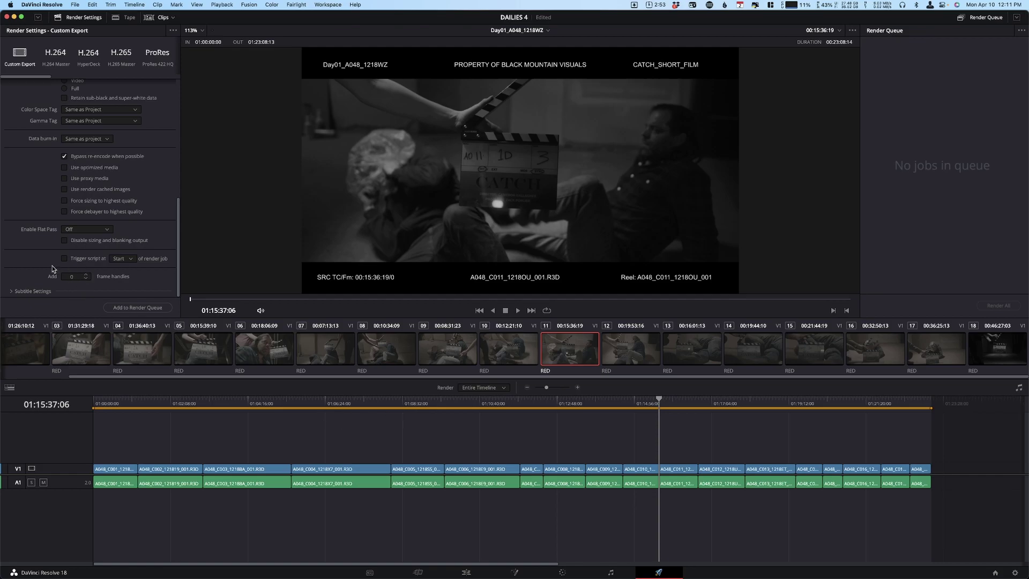
pyautogui.scroll(8, 85, 241)
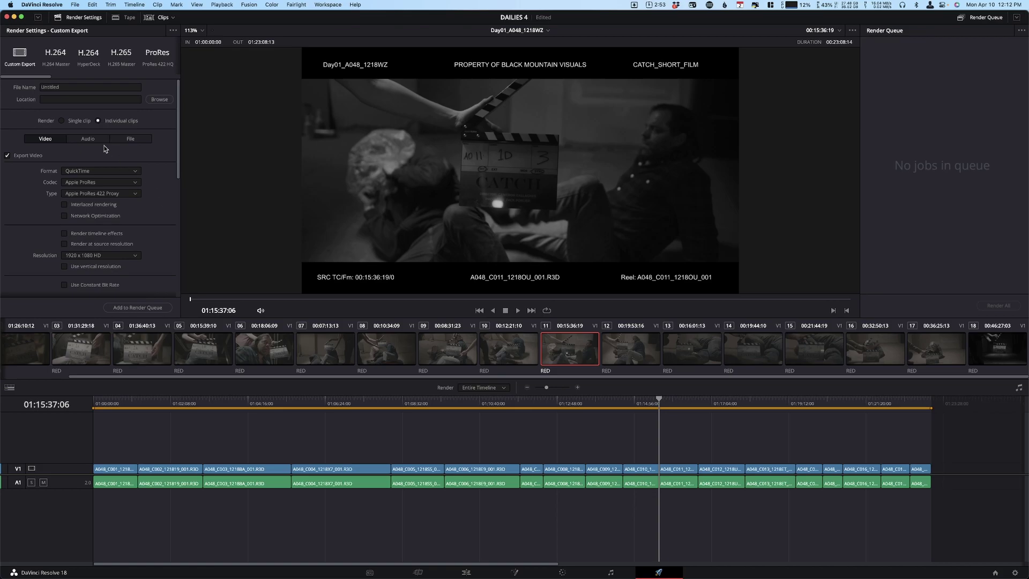
# Turn off audio export and make the rendered filenames use the source name.
pyautogui.click(87, 138)
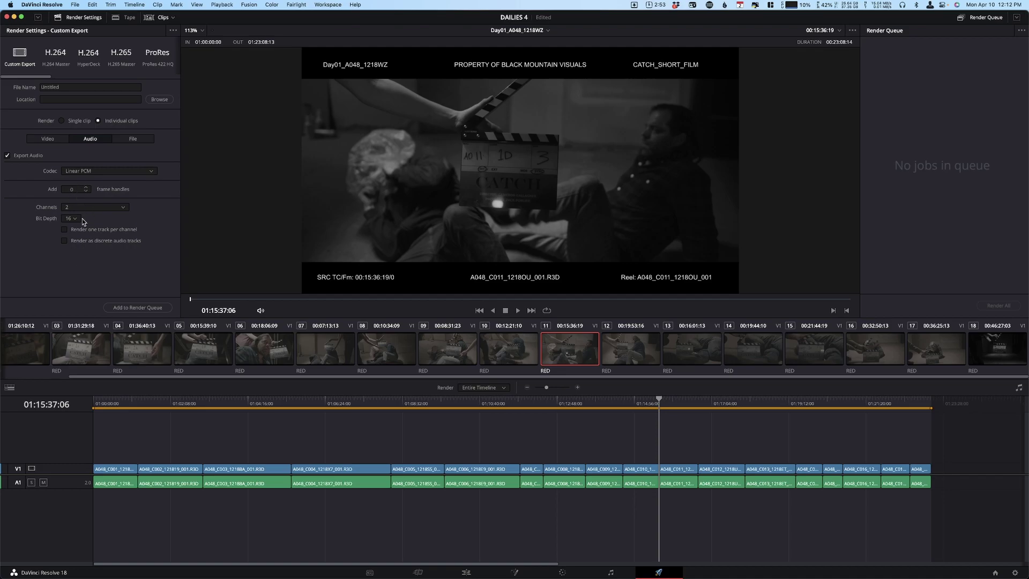
pyautogui.click(7, 155)
pyautogui.click(132, 139)
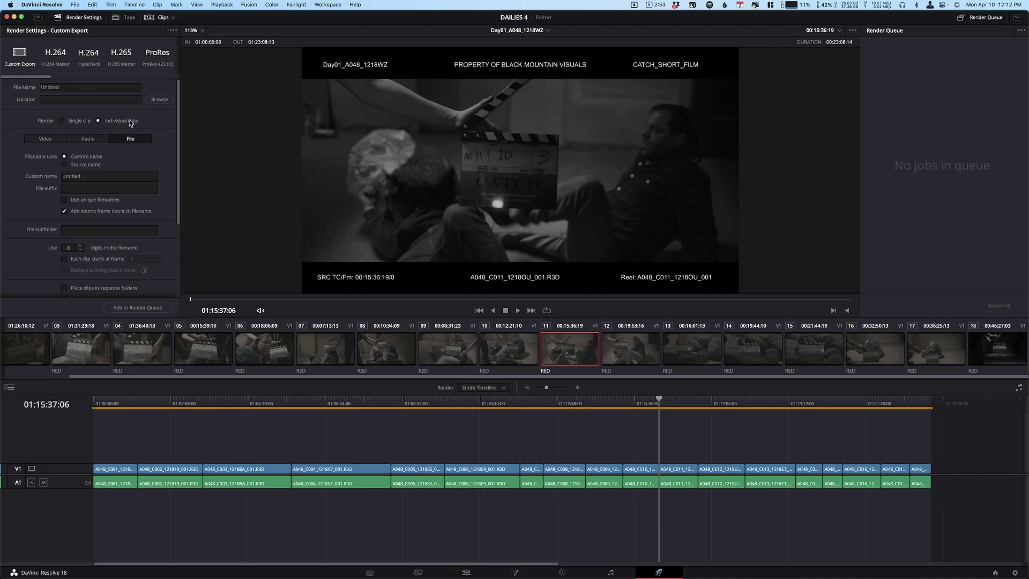
pyautogui.click(64, 165)
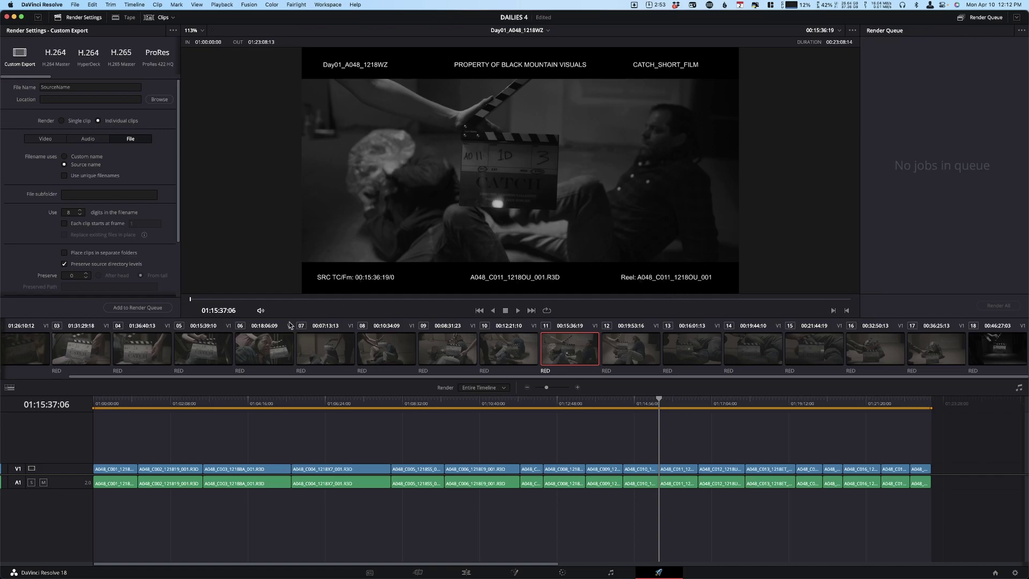
# Browse the folders available for the render location and cancel the selection.
pyautogui.click(154, 102)
pyautogui.click(732, 399)
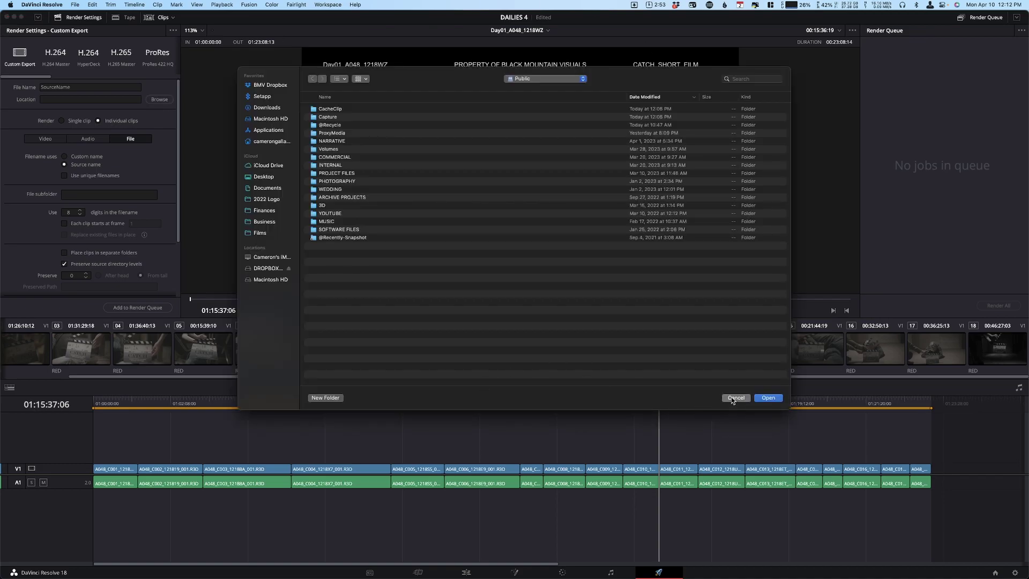